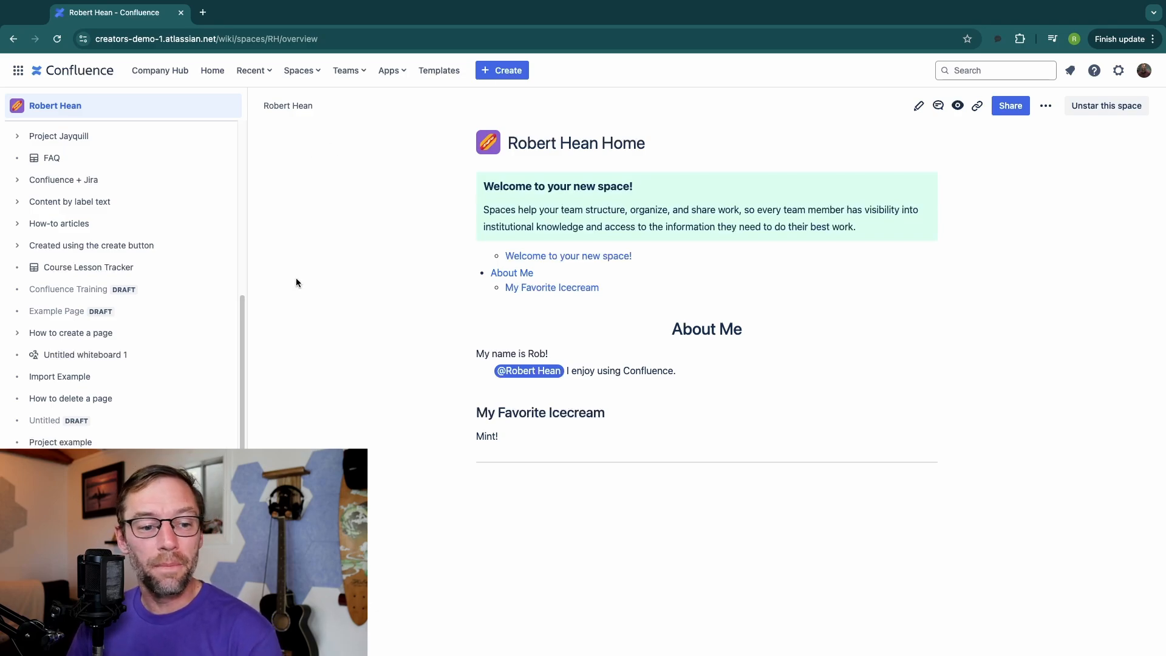
pyautogui.scroll(5, 216, 201)
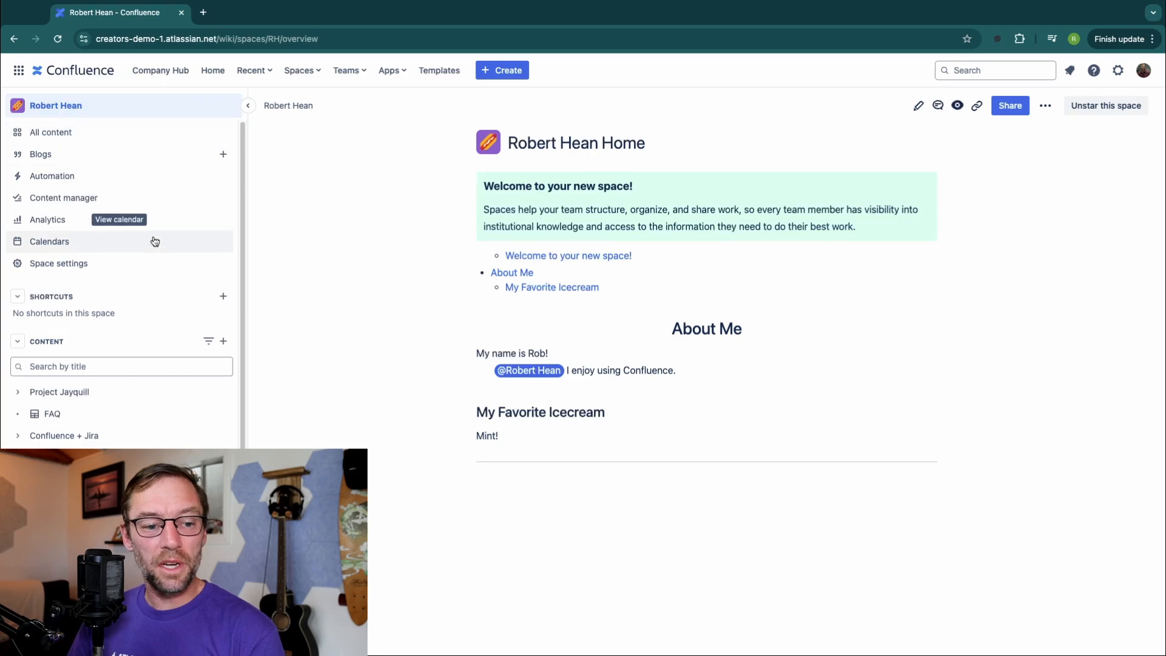
# Step: Show the Templates page of the space settings and point out its user-created templates list
pyautogui.click(39, 264)
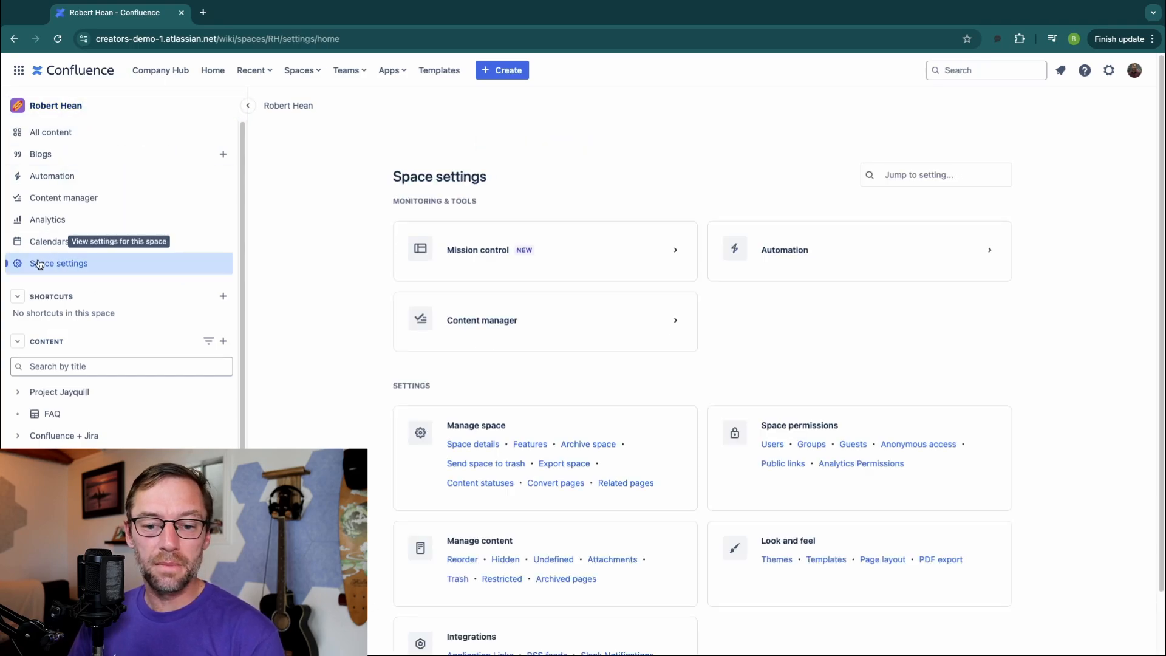
pyautogui.scroll(-2, 812, 547)
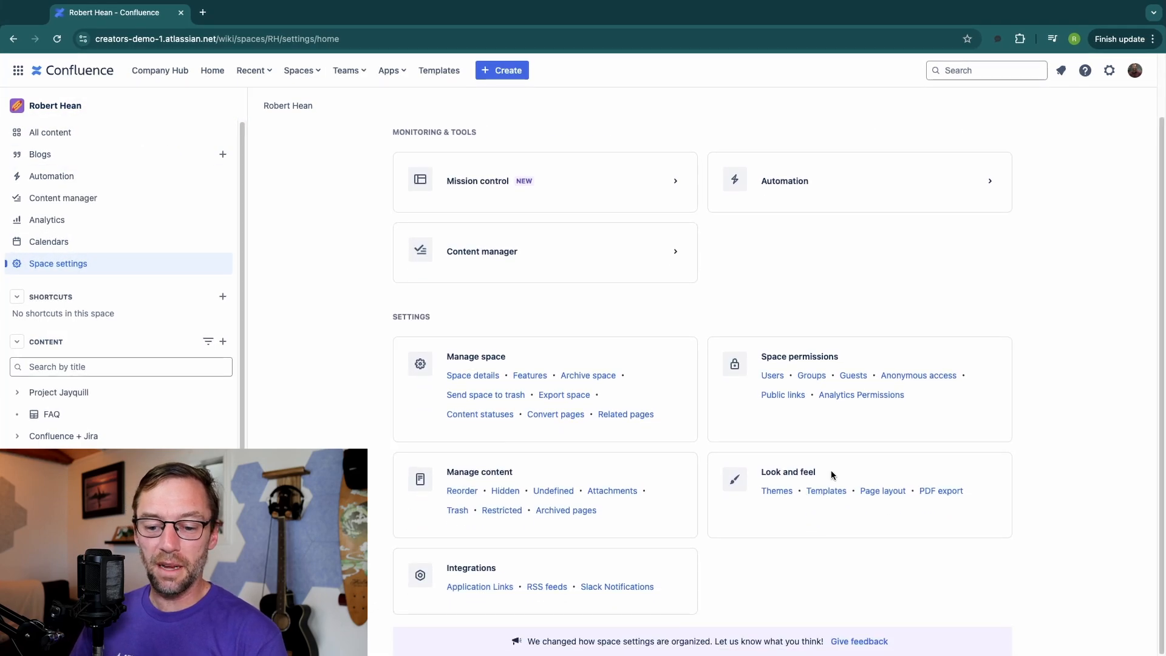
pyautogui.click(826, 490)
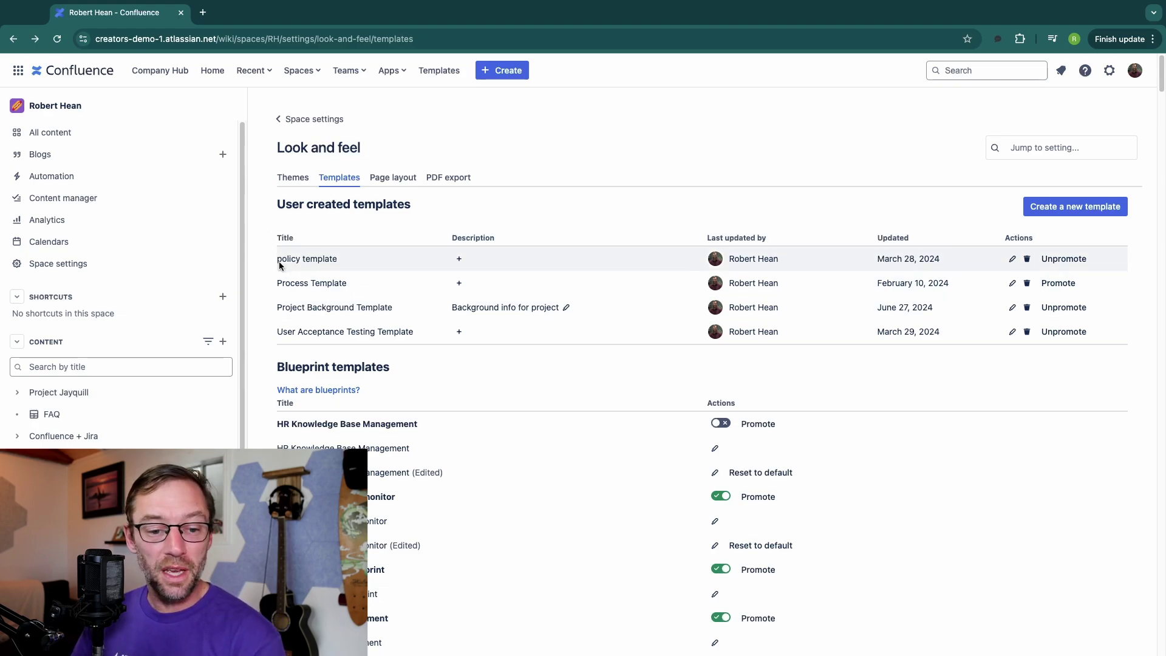
pyautogui.moveTo(354, 216); pyautogui.dragTo(396, 312)
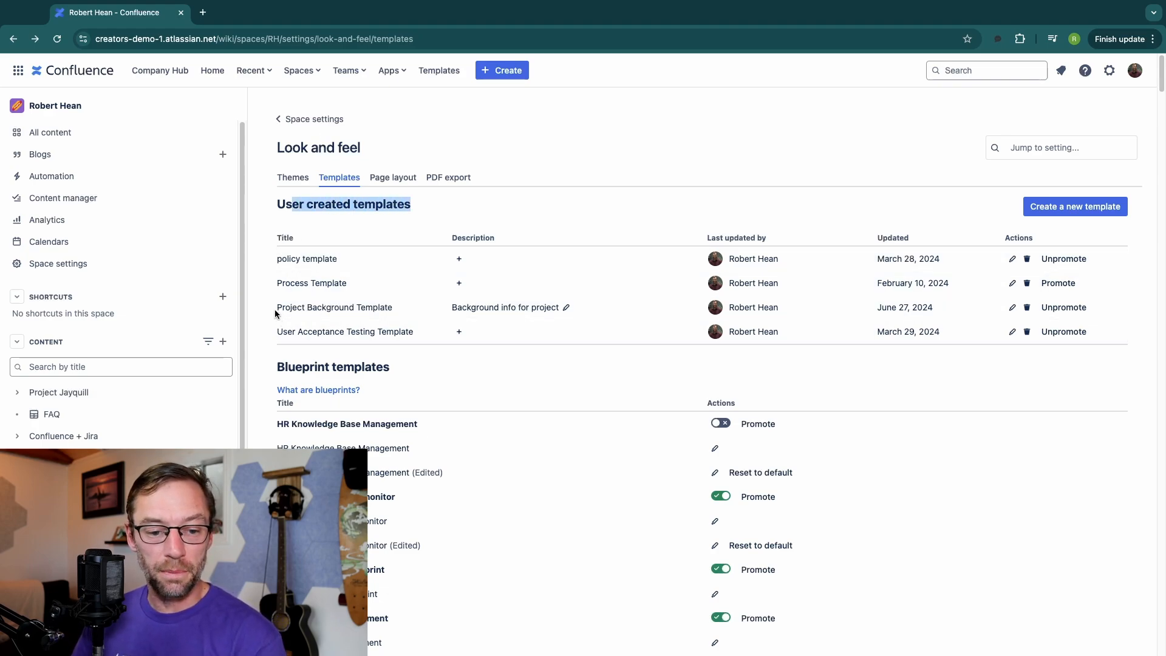
pyautogui.click(444, 162)
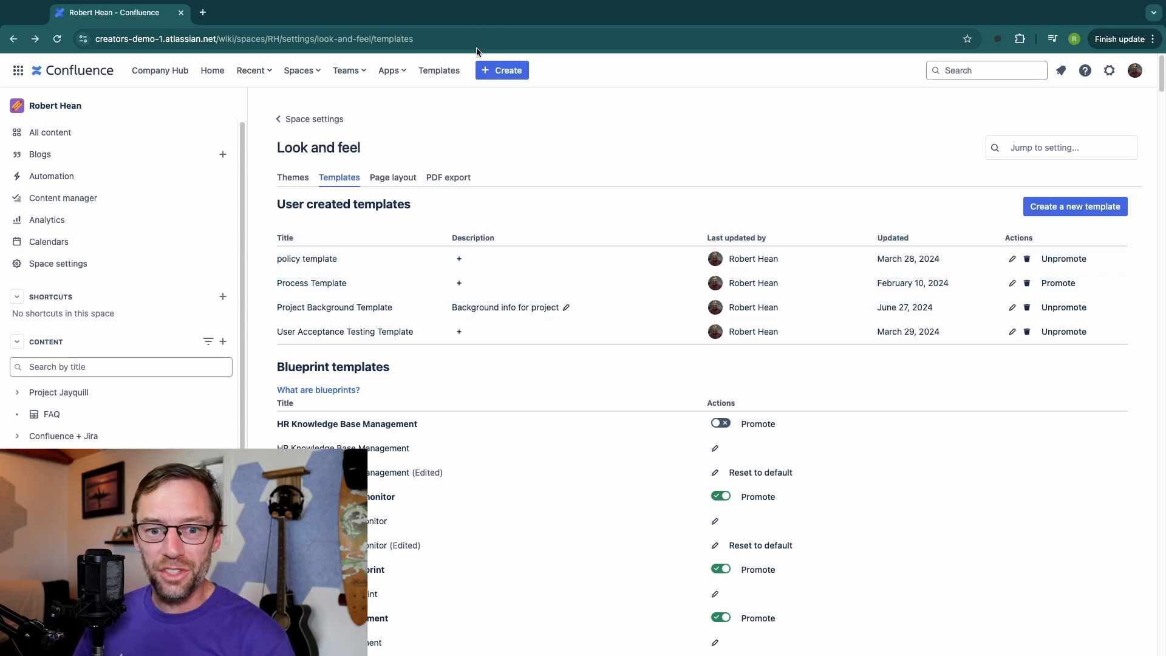
pyautogui.click(488, 73)
pyautogui.click(510, 103)
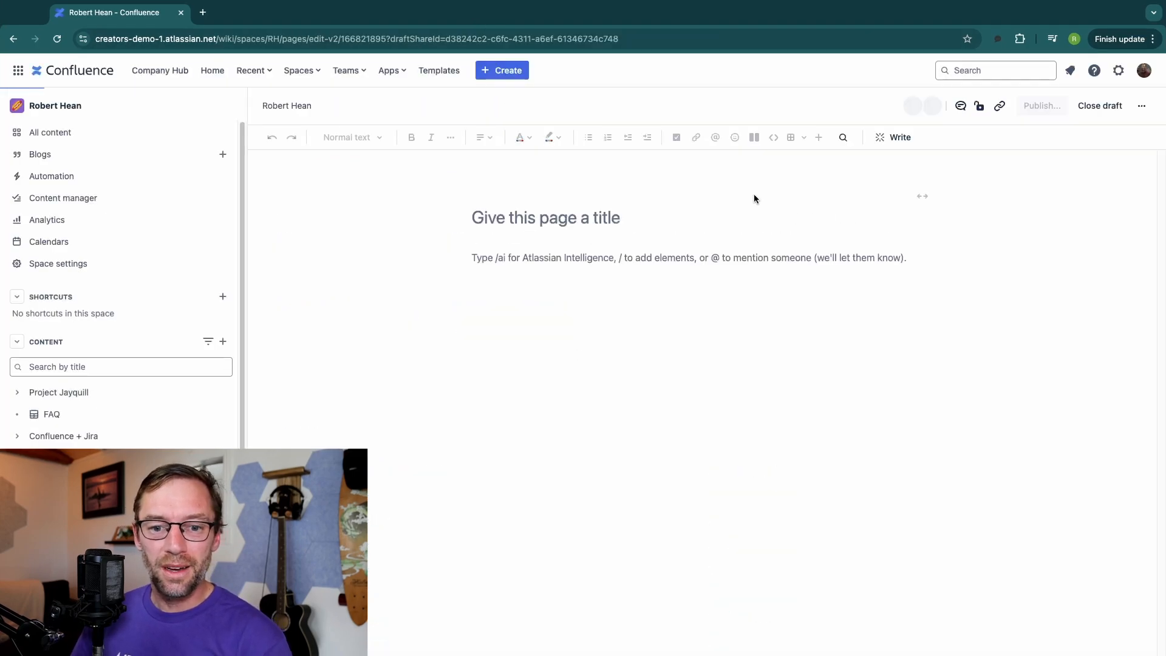
pyautogui.click(873, 597)
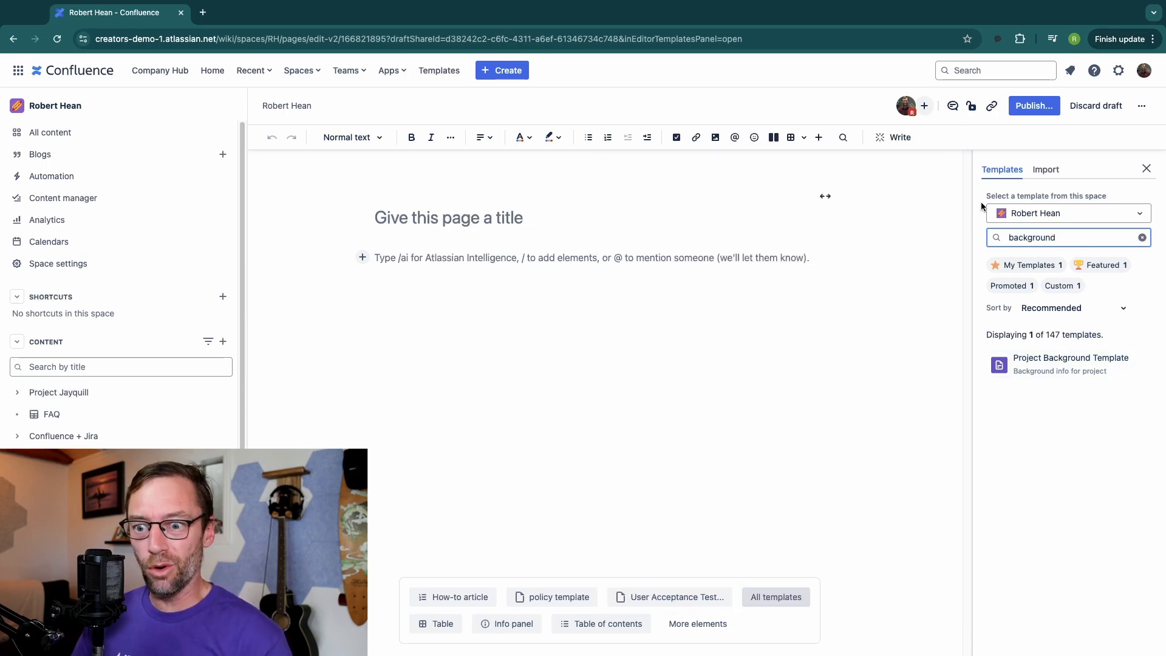
pyautogui.click(1064, 214)
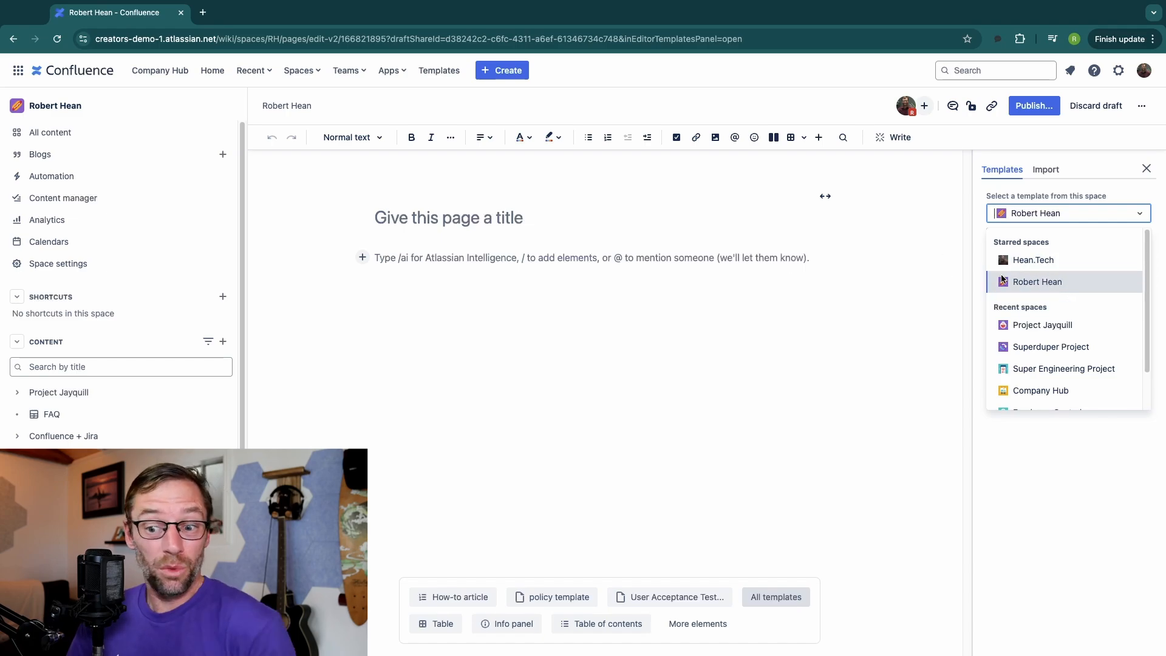
pyautogui.click(813, 327)
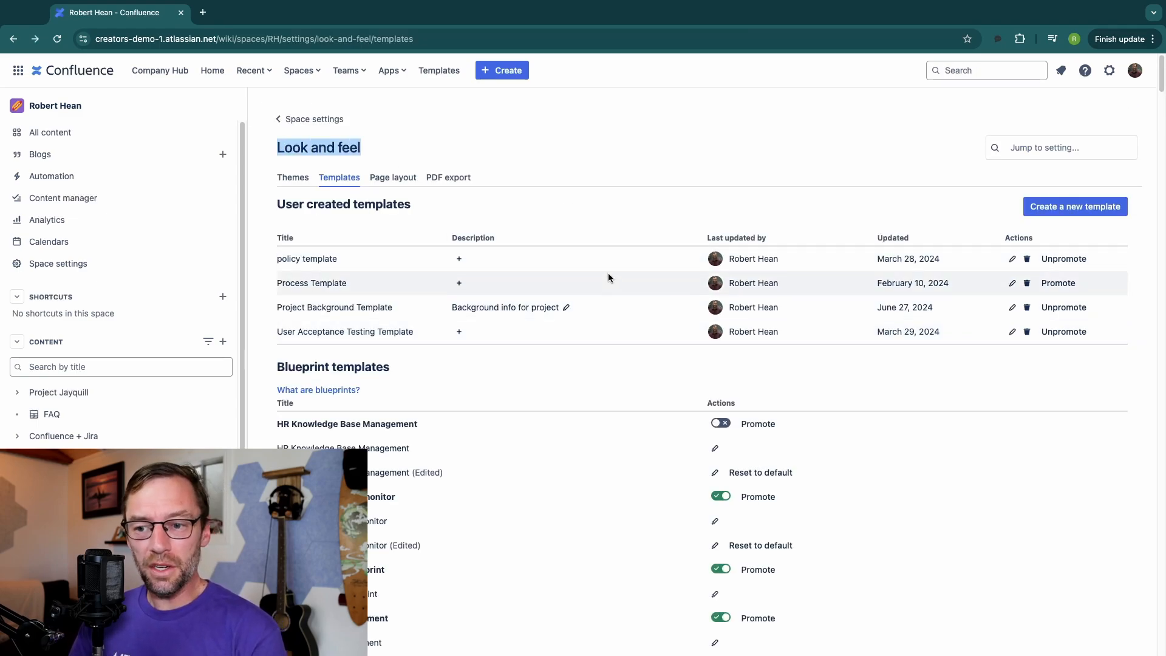
pyautogui.scroll(-10, 611, 277)
pyautogui.scroll(-10, 610, 276)
pyautogui.scroll(-10, 610, 276)
pyautogui.scroll(-10, 611, 277)
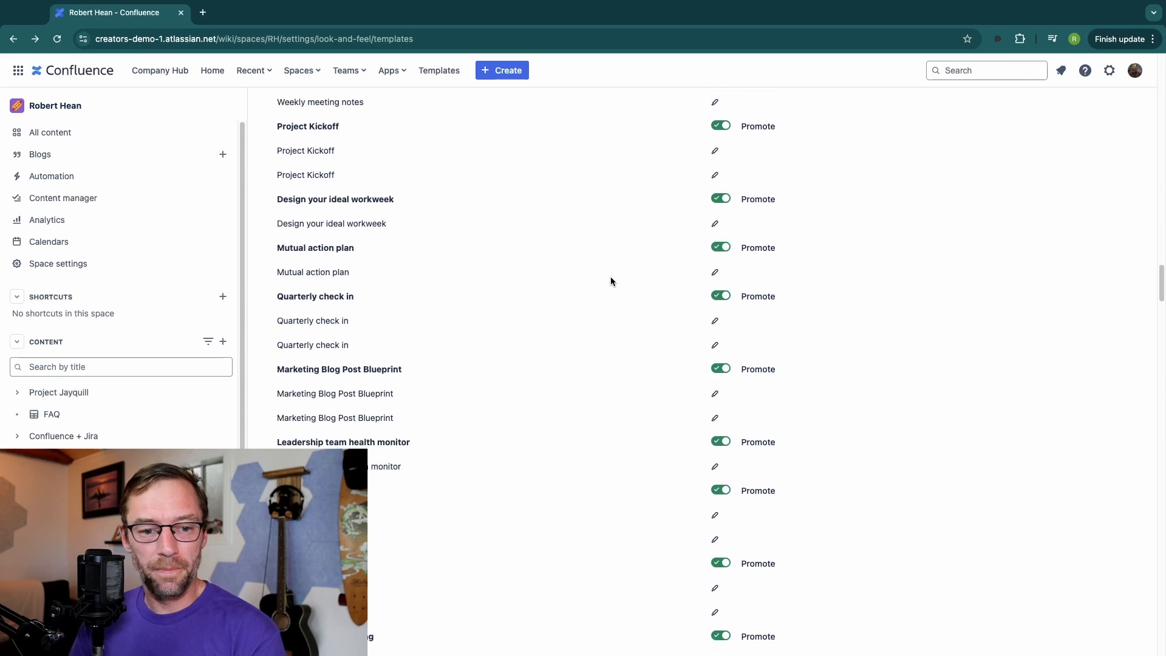
pyautogui.scroll(-10, 611, 277)
pyautogui.scroll(-3, 610, 277)
pyautogui.scroll(-10, 611, 276)
pyautogui.scroll(-10, 610, 276)
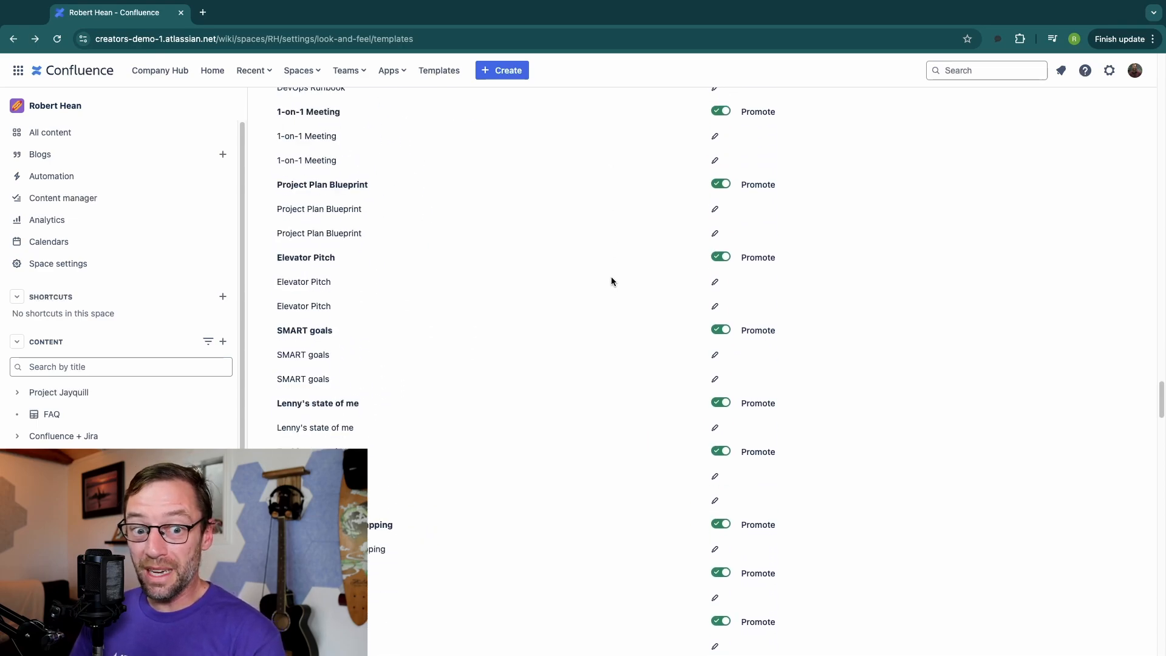
pyautogui.moveTo(458, 187); pyautogui.dragTo(484, 394)
pyautogui.scroll(-3, 483, 394)
pyautogui.scroll(-10, 483, 393)
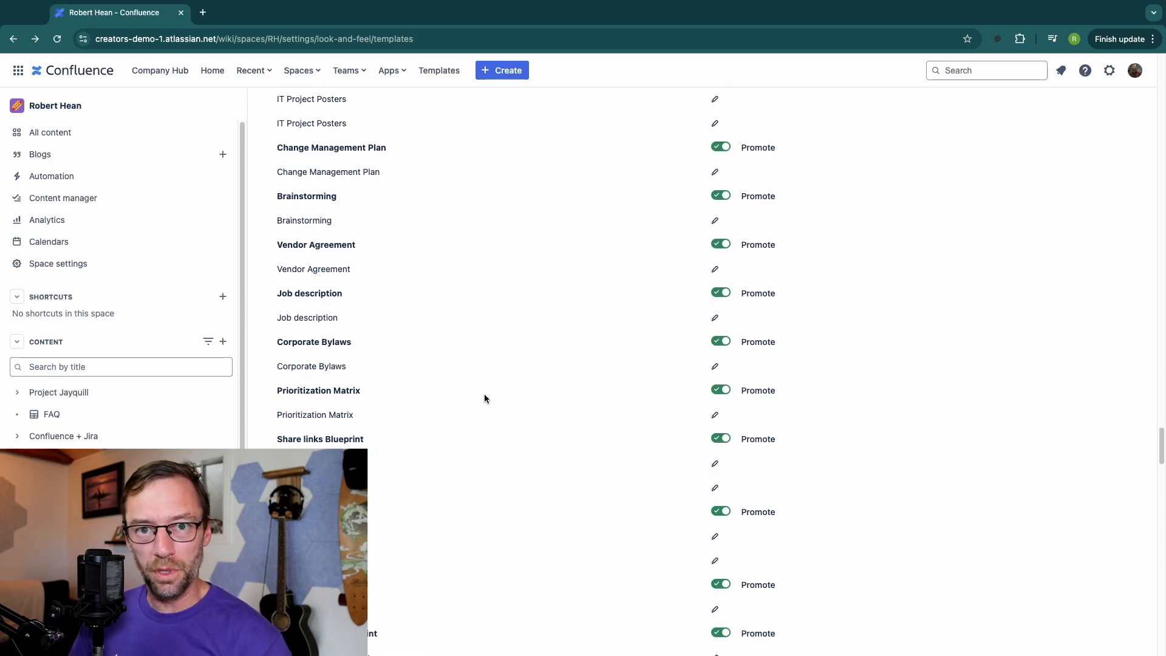
pyautogui.scroll(-10, 484, 393)
pyautogui.scroll(-10, 485, 394)
pyautogui.scroll(-10, 483, 394)
pyautogui.scroll(-10, 484, 393)
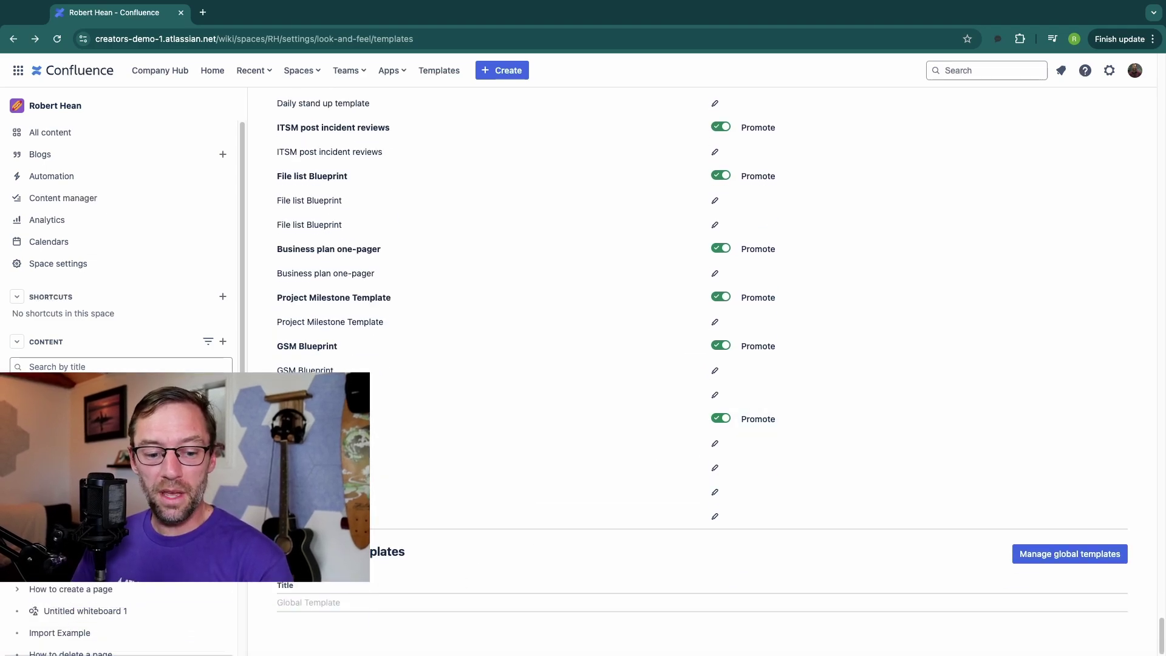
# Step: Point out the Global page templates heading at the bottom of the Templates page
pyautogui.moveTo(277, 550); pyautogui.dragTo(443, 557)
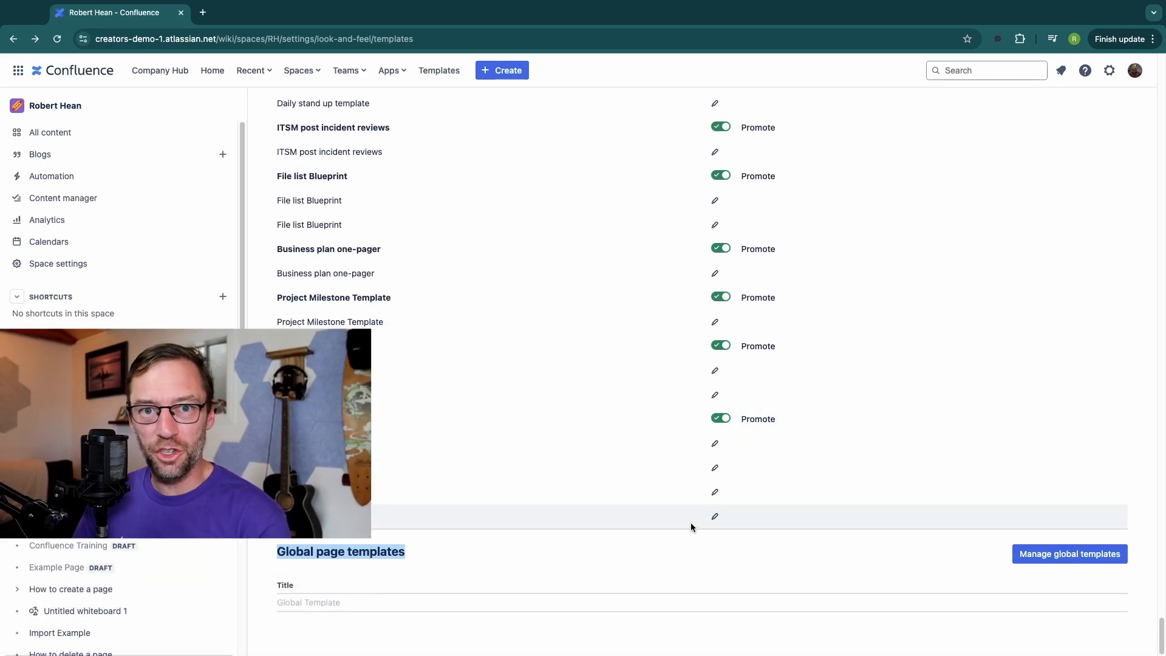
pyautogui.click(969, 589)
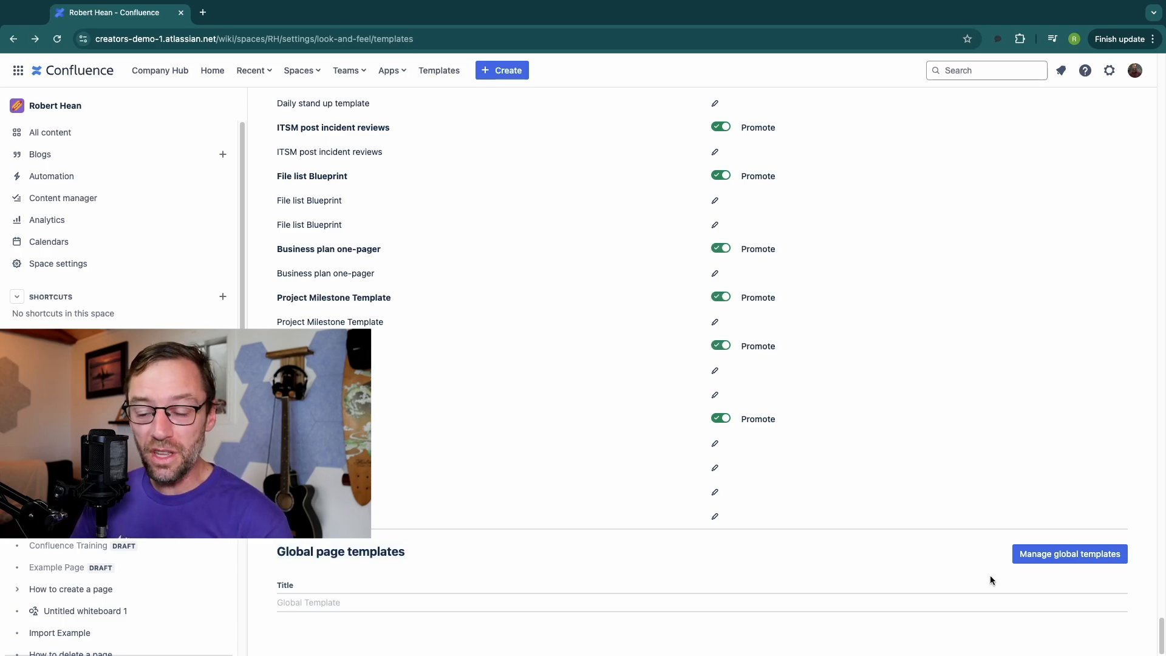
pyautogui.click(1085, 558)
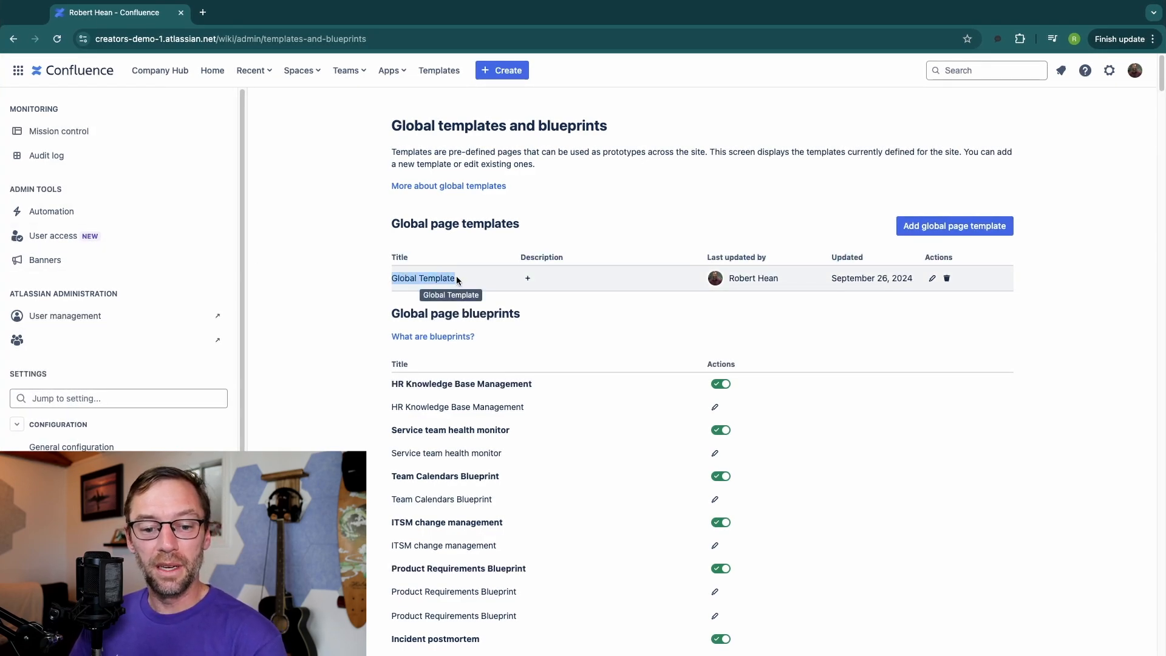
pyautogui.click(685, 325)
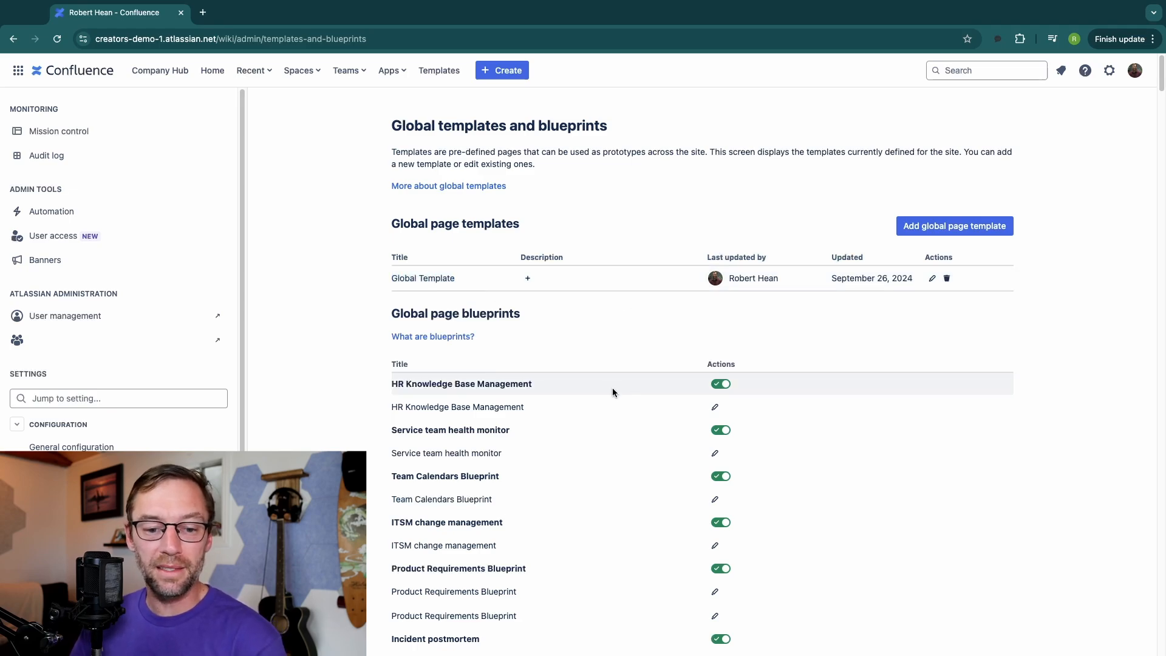
pyautogui.scroll(-1, 633, 409)
pyautogui.scroll(-1, 632, 409)
pyautogui.click(721, 340)
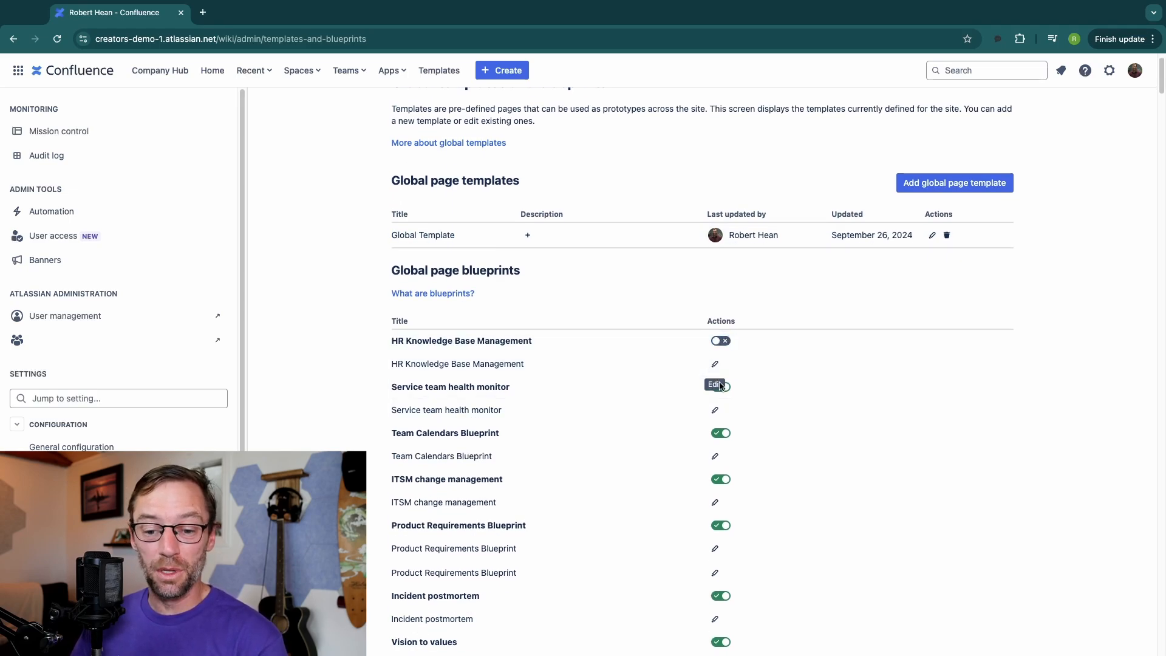
pyautogui.click(721, 341)
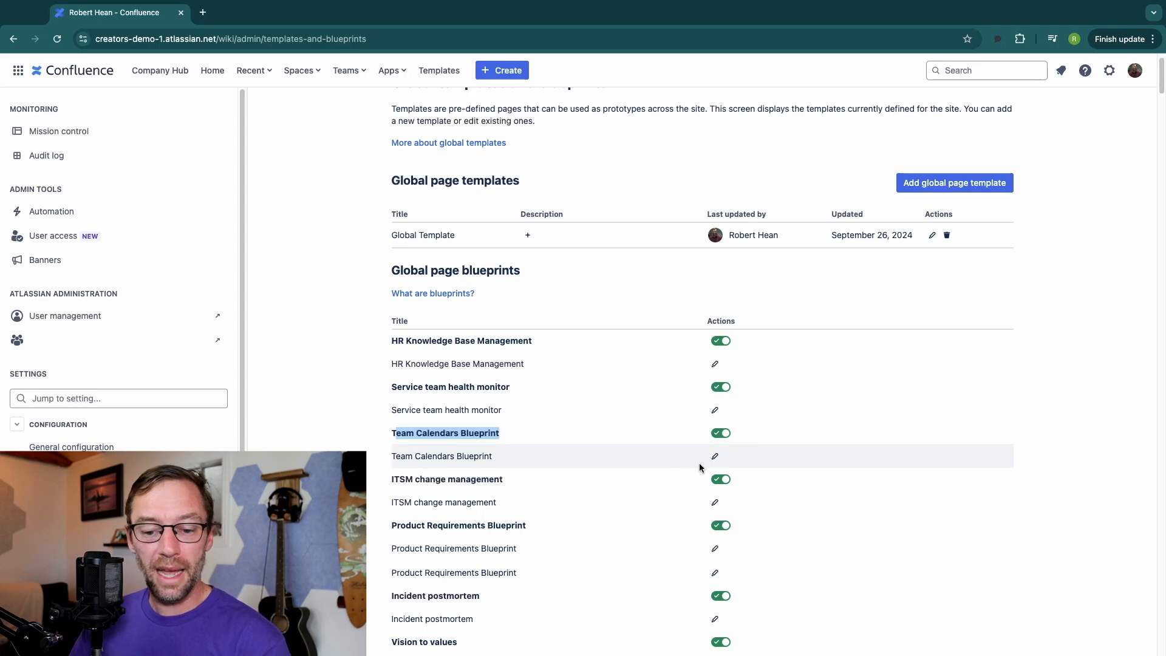
pyautogui.click(750, 343)
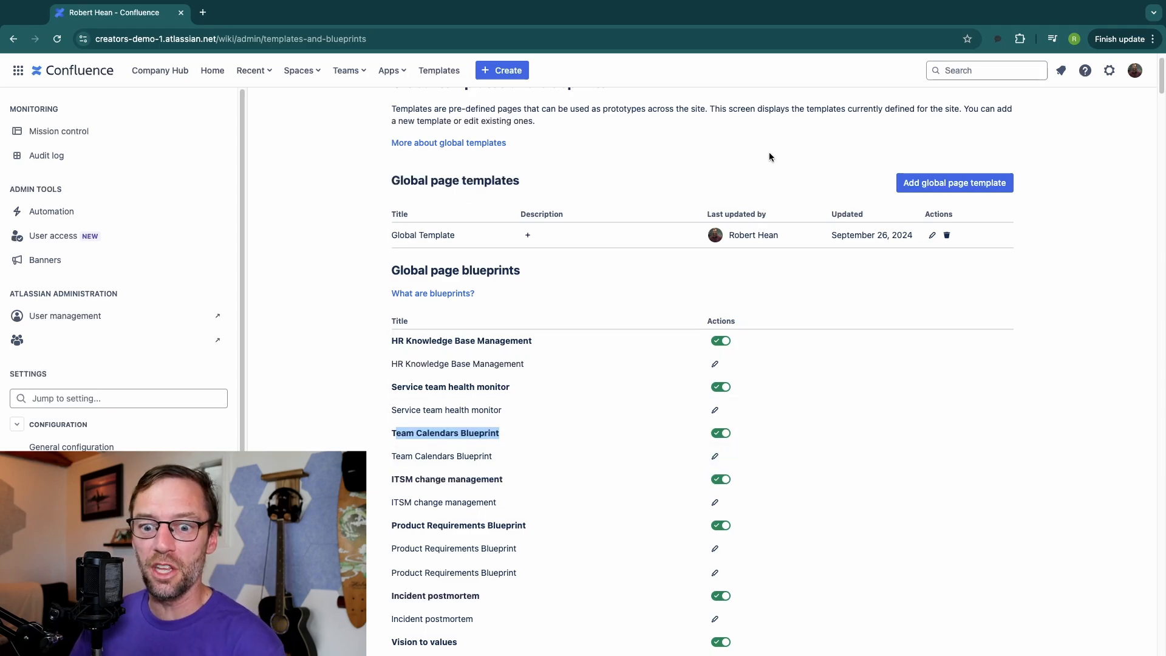
pyautogui.scroll(1, 784, 301)
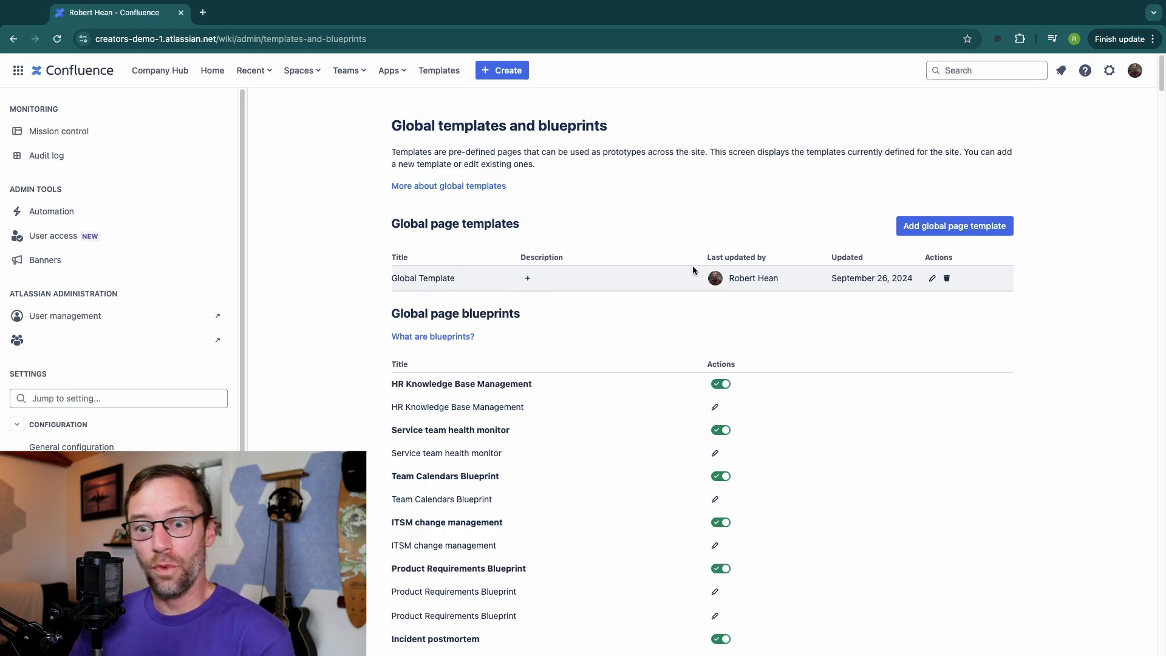
# Step: Edit the Global Template and add a three-by-three table below its intro line
pyautogui.click(933, 279)
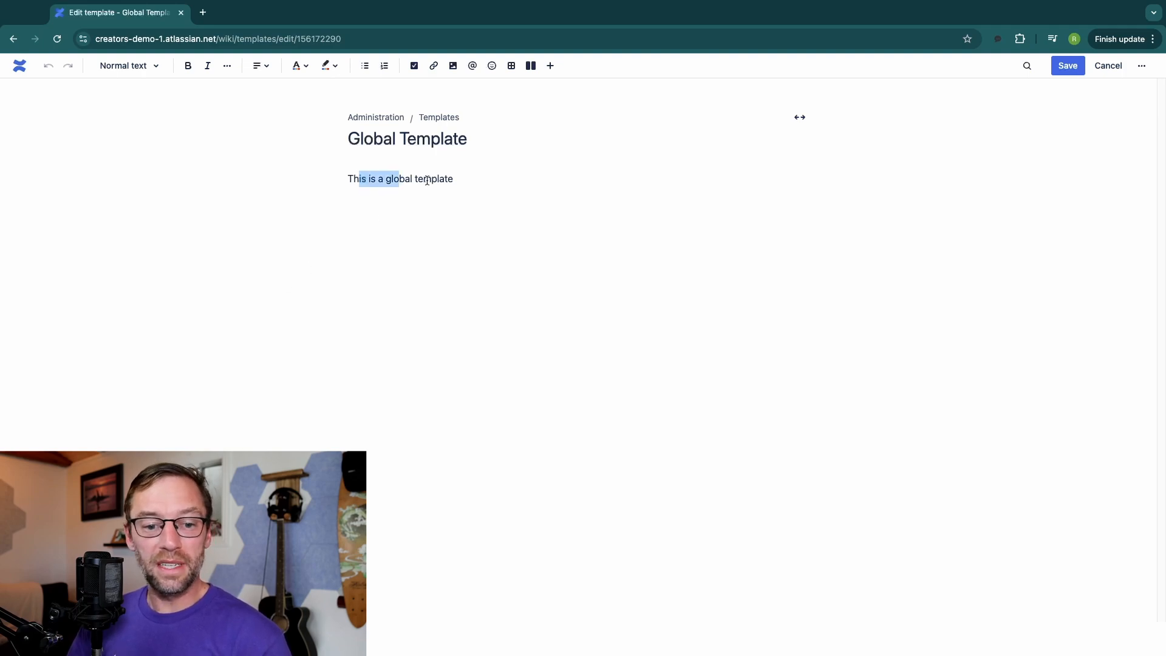
pyautogui.click(468, 240)
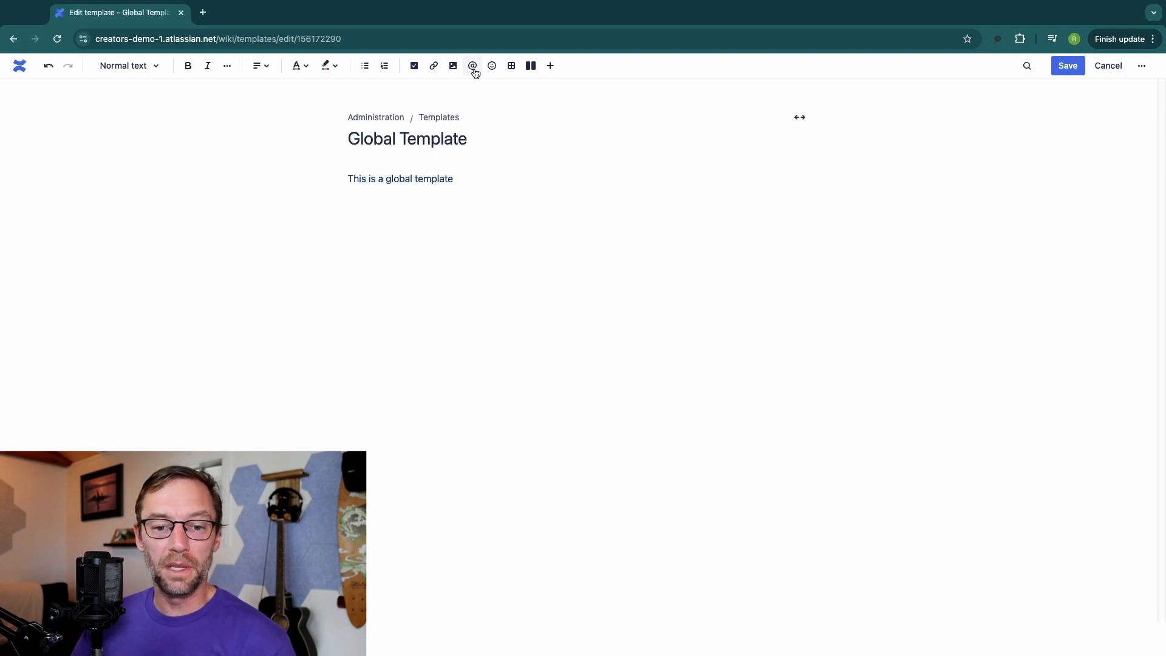
pyautogui.click(511, 65)
pyautogui.click(449, 377)
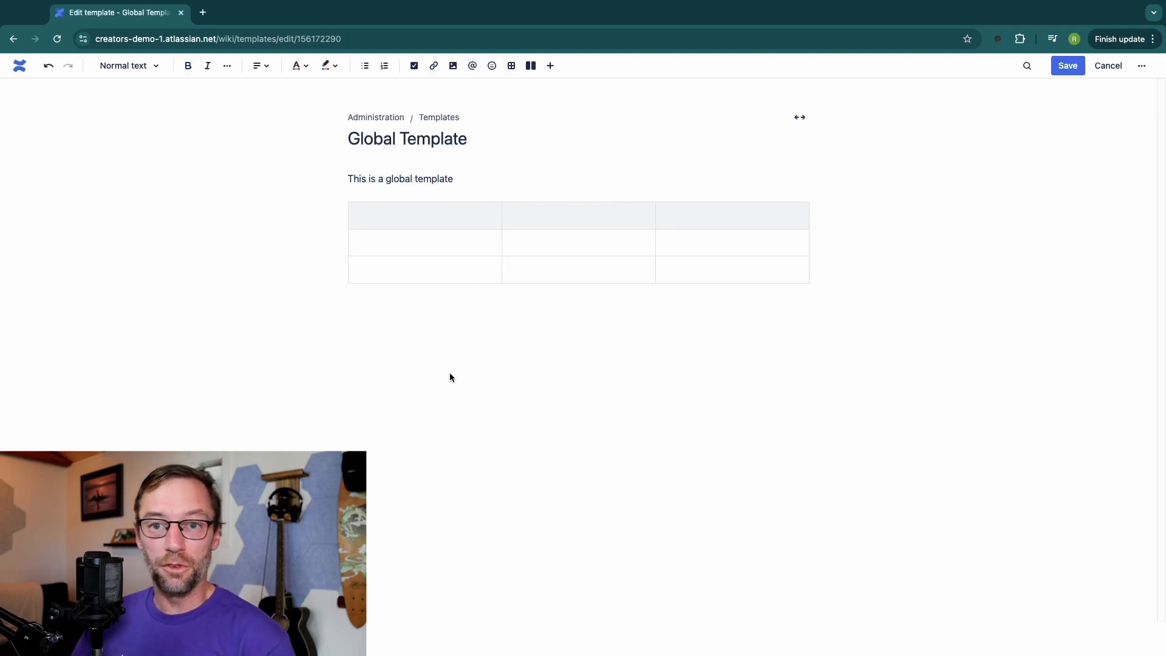
pyautogui.write('/place')
# Step: Add a placeholder text element and a new text variable below the table via /placeholder and /variable
pyautogui.press('Return')
pyautogui.write('Placeholder here')
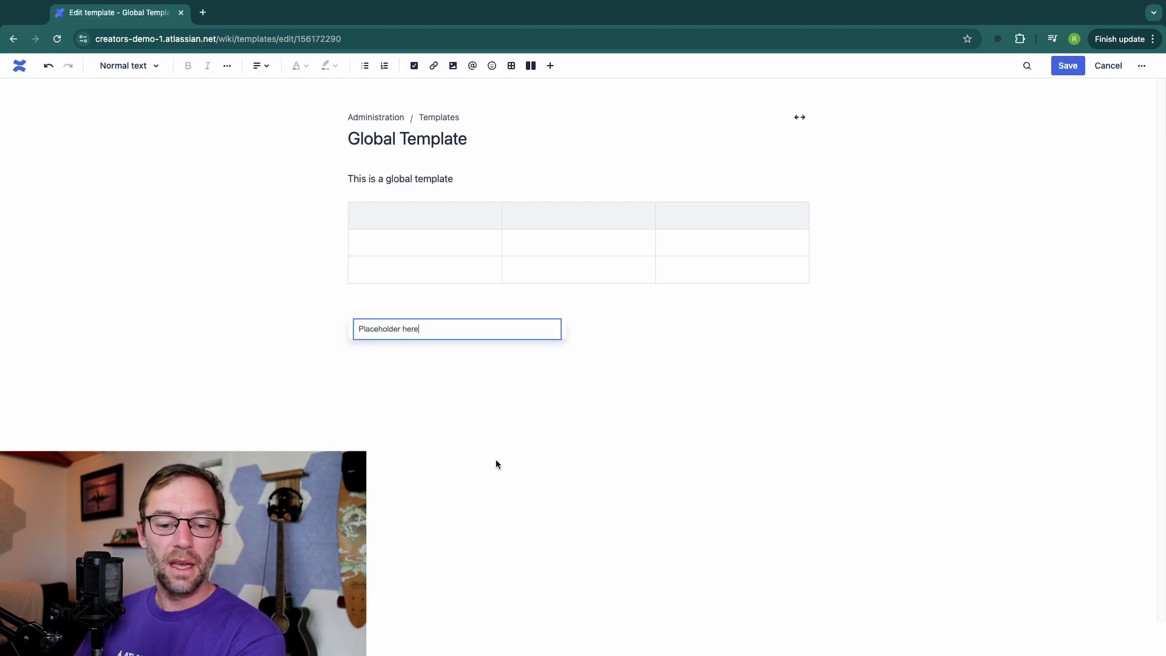
pyautogui.press('Return')
pyautogui.write('/va')
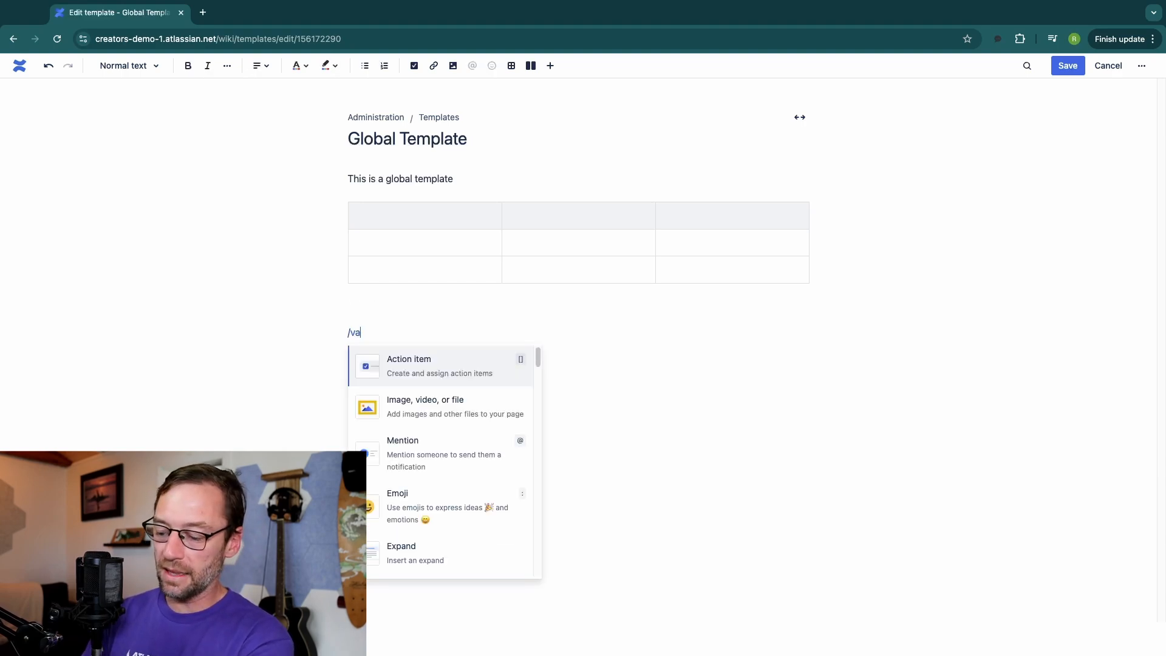
pyautogui.write('ri')
pyautogui.press('Return')
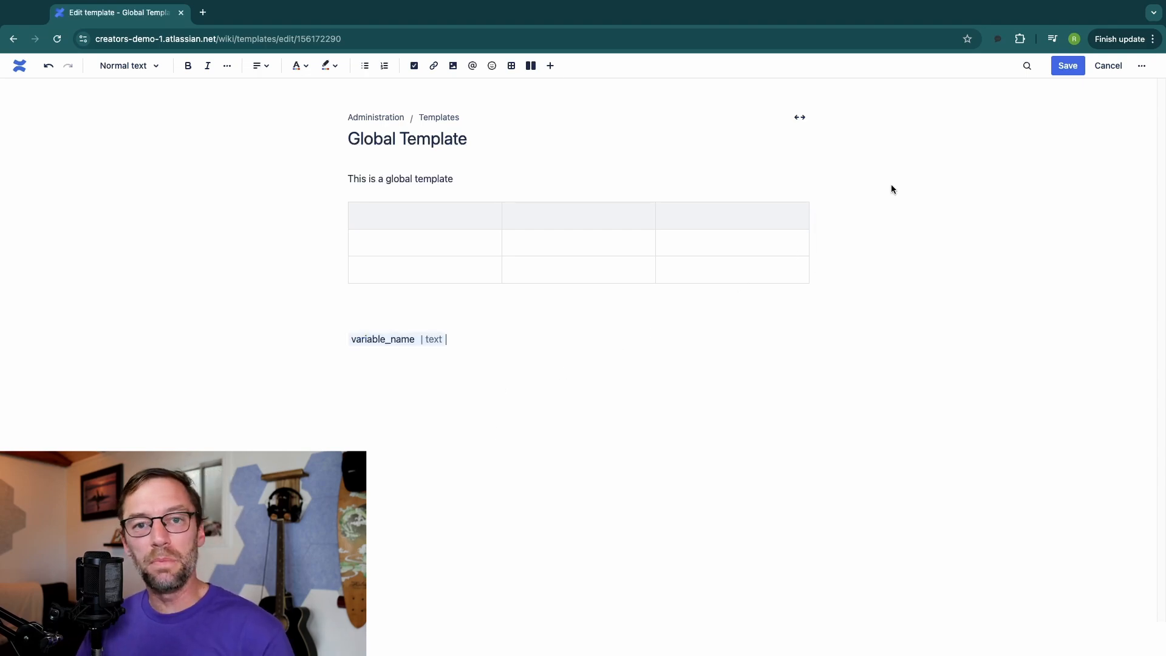
# Step: Cancel out of the template editor and bring up the Spaces menu
pyautogui.click(1107, 66)
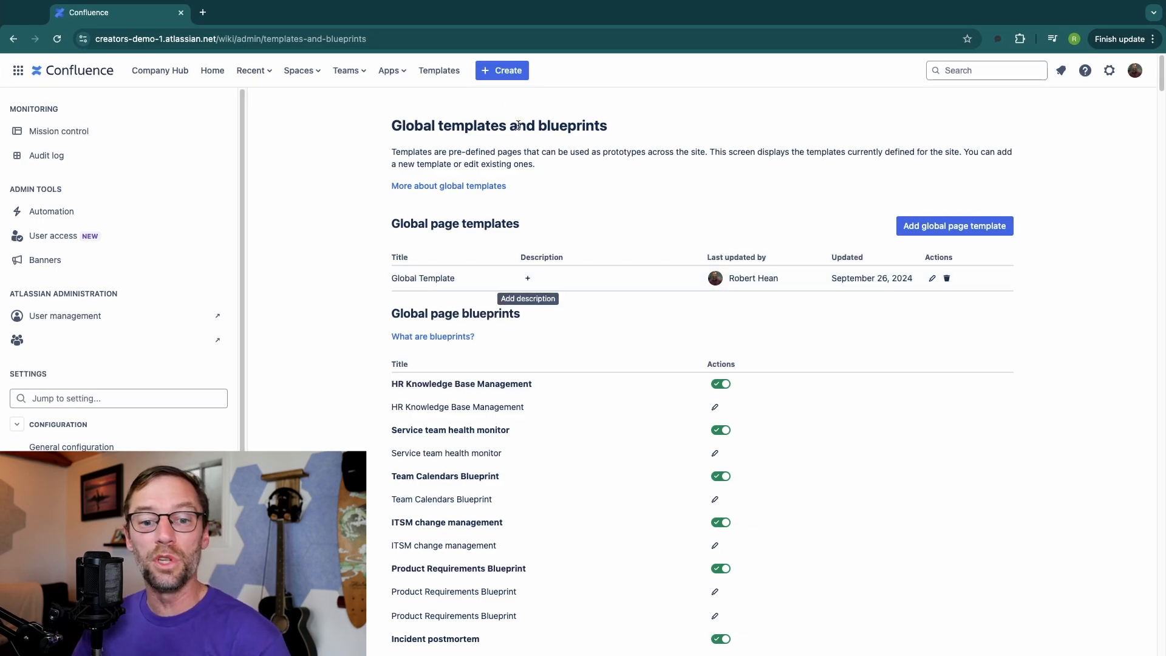
pyautogui.click(302, 71)
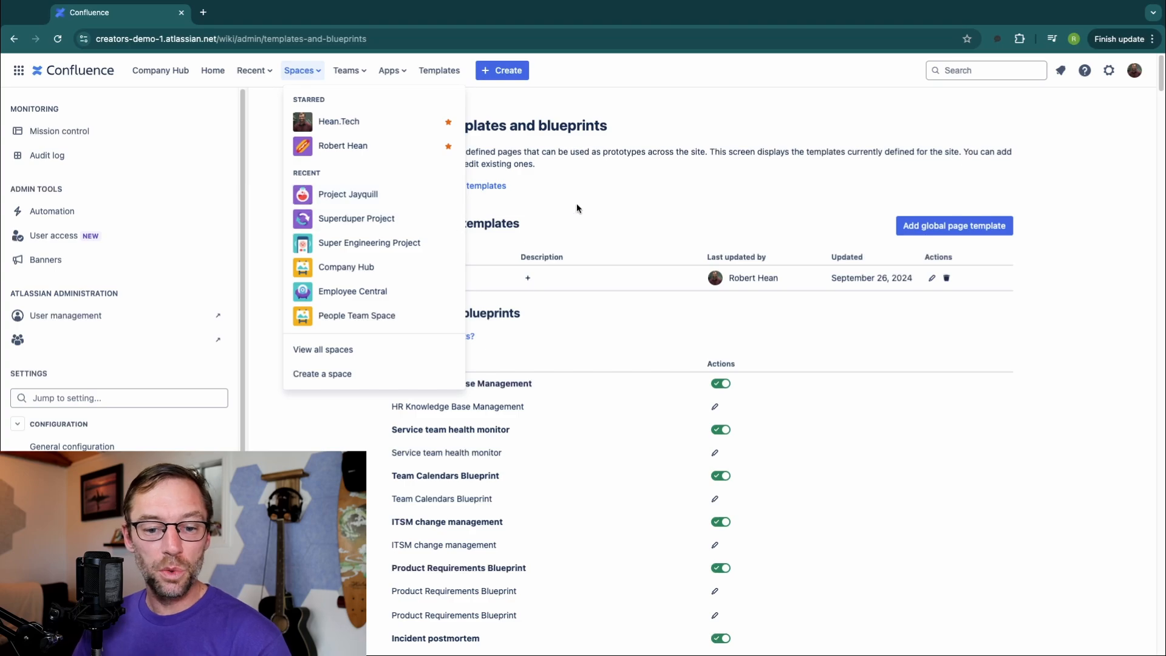
pyautogui.moveTo(583, 255); pyautogui.dragTo(386, 284)
pyautogui.click(300, 73)
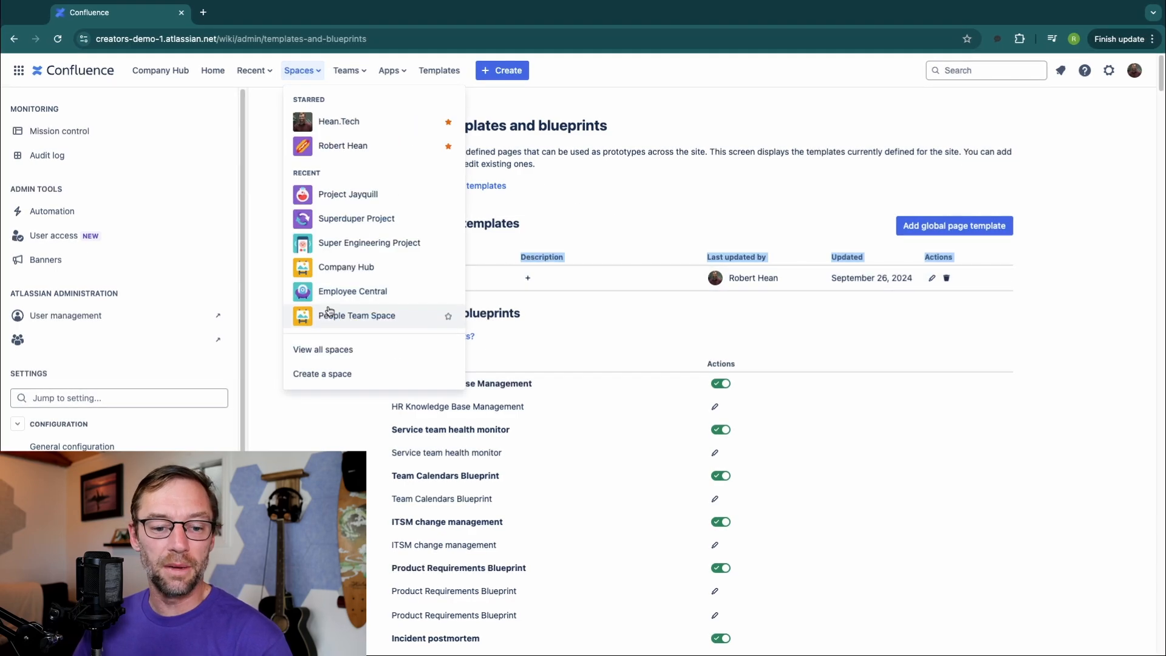
# Step: Create a new page in the starred Robert Hean space and show its full template list
pyautogui.click(356, 146)
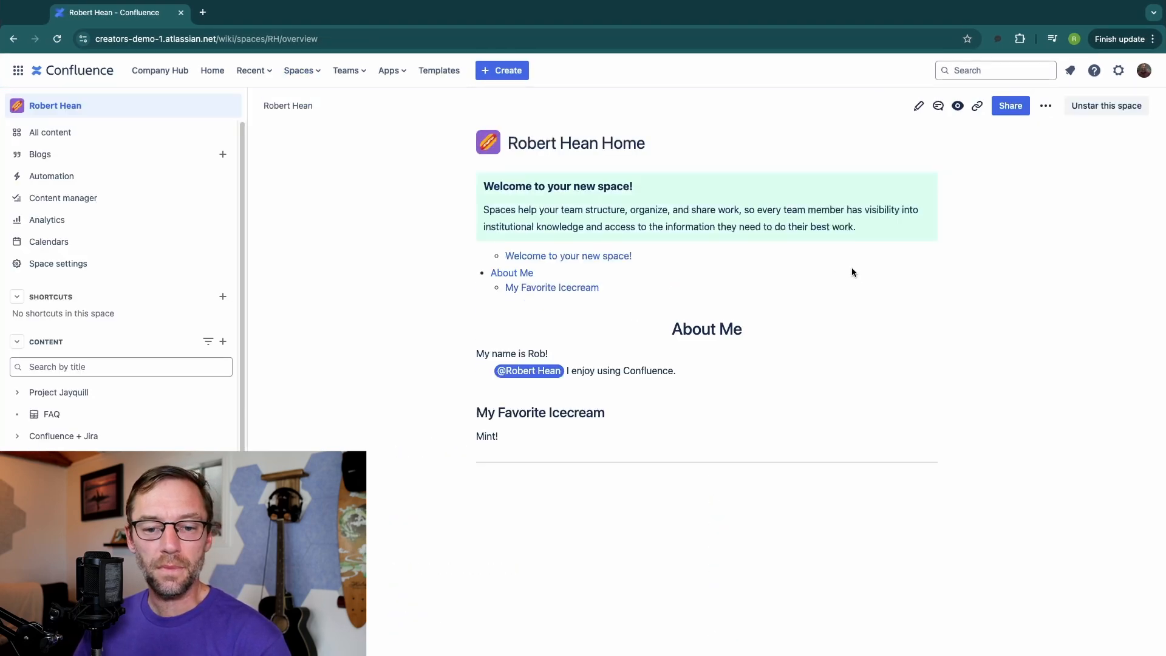
pyautogui.click(521, 73)
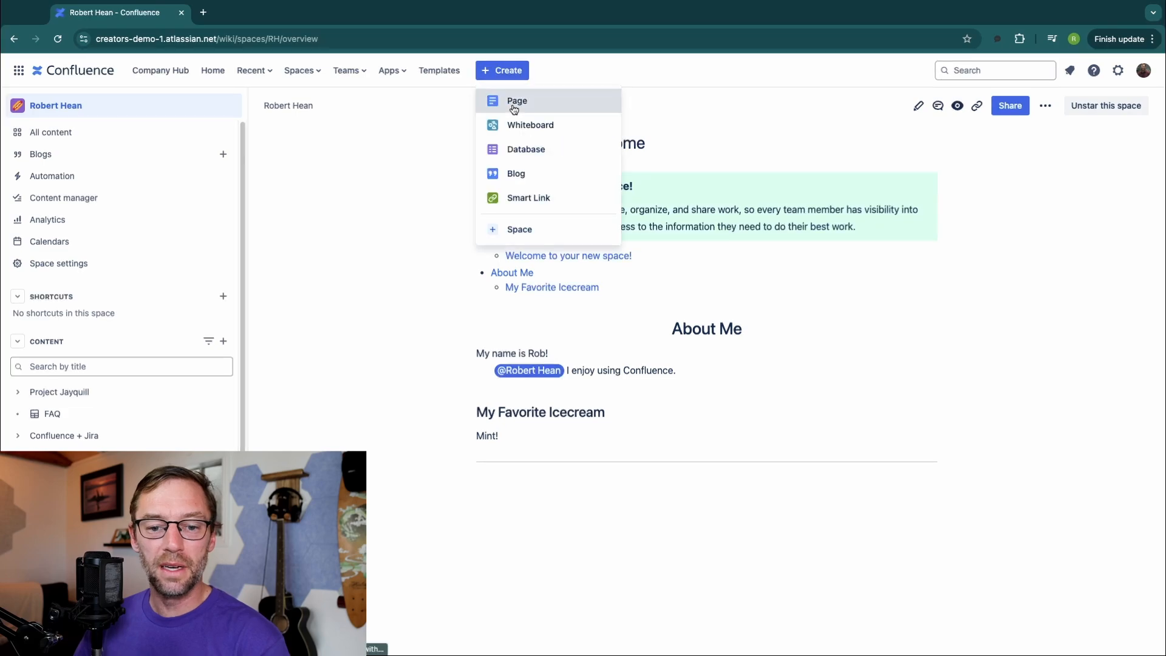
pyautogui.click(516, 101)
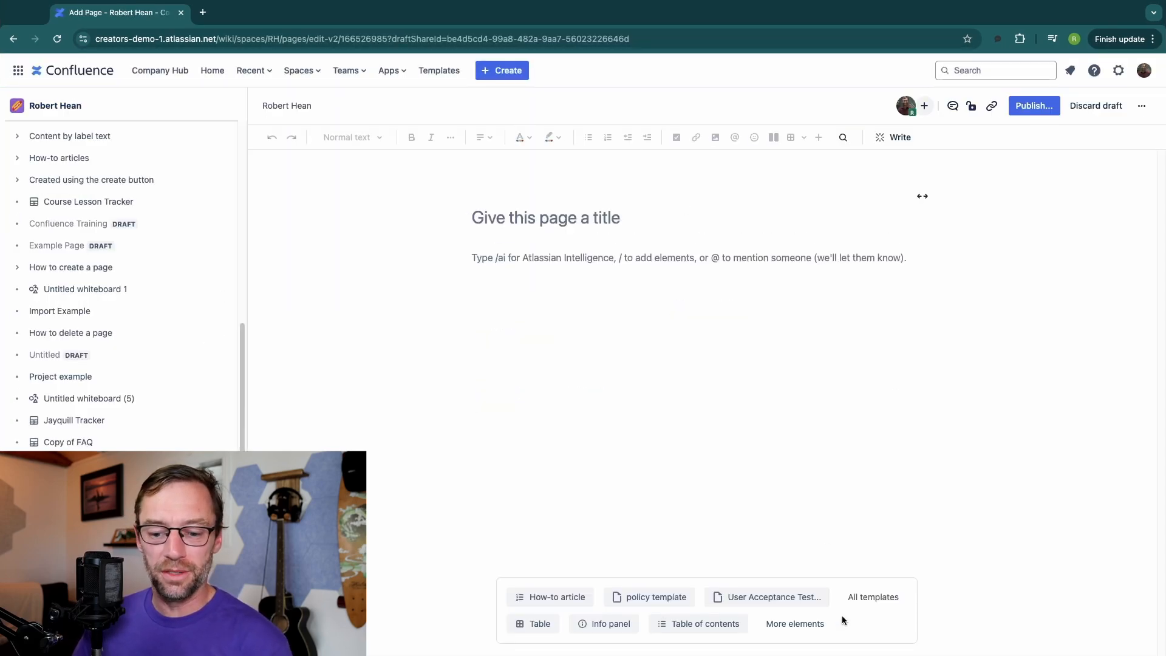
pyautogui.click(859, 602)
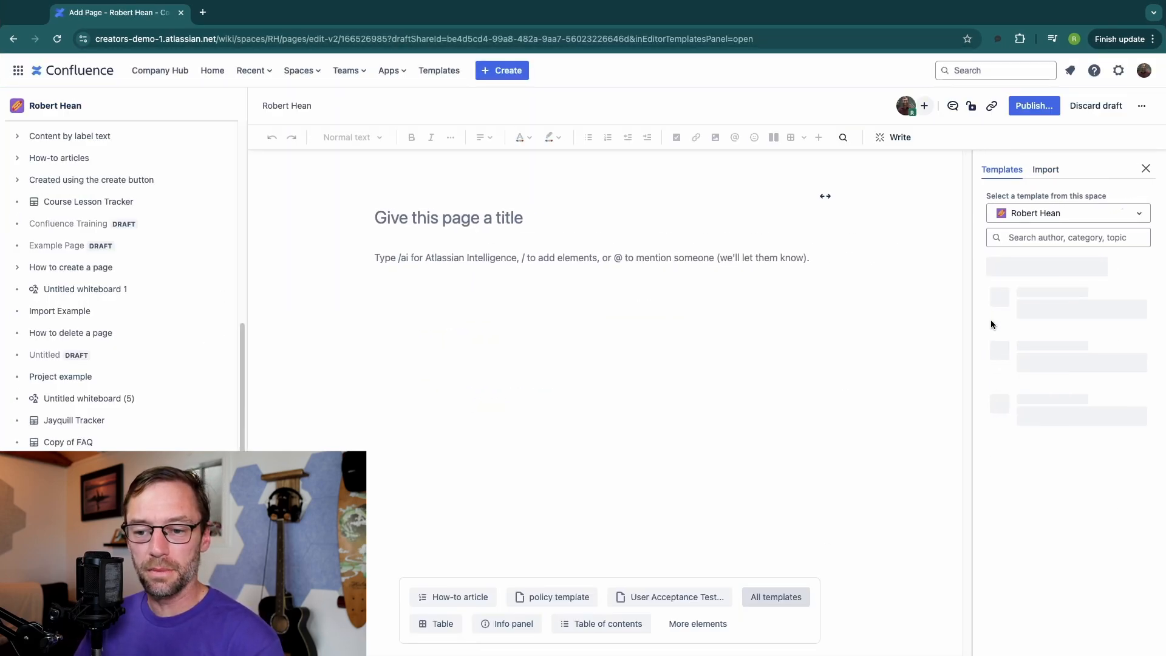
pyautogui.write('gobal')
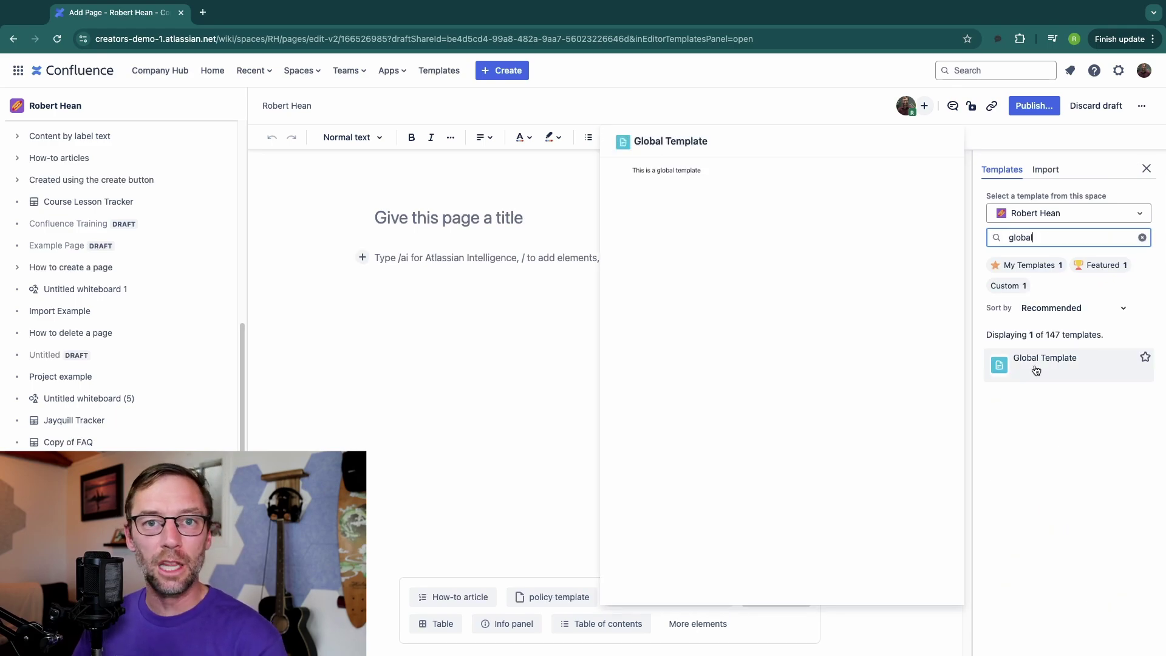
# Step: Switch to the Hean.Tech space, create a new page and show its full template list
pyautogui.click(301, 70)
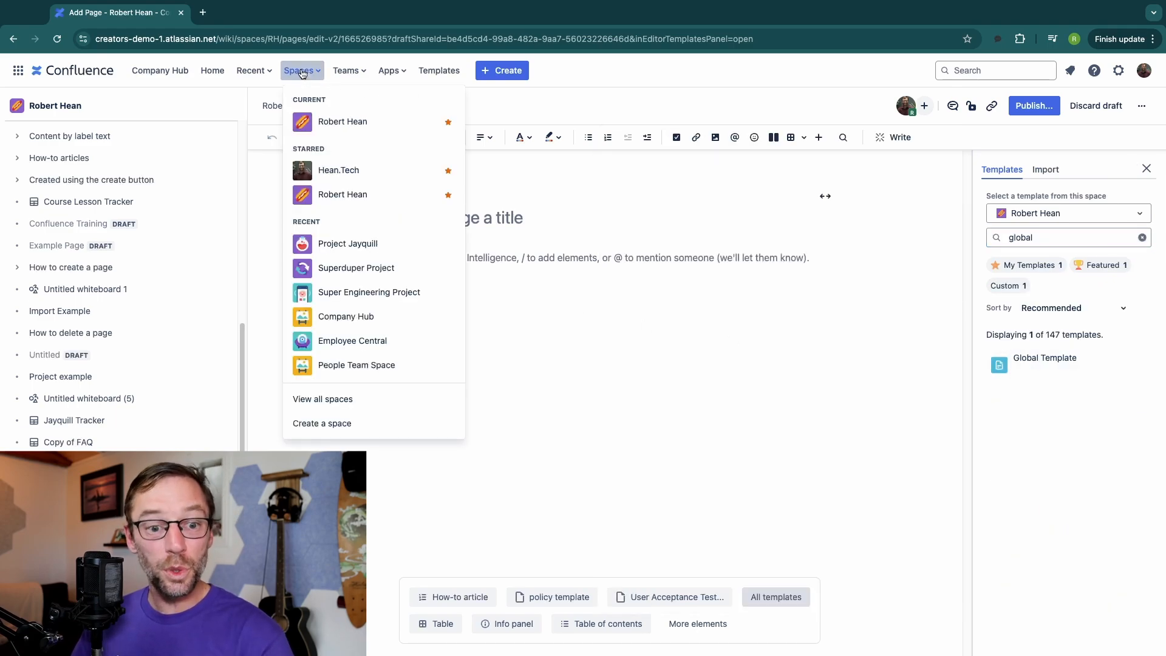
pyautogui.click(357, 169)
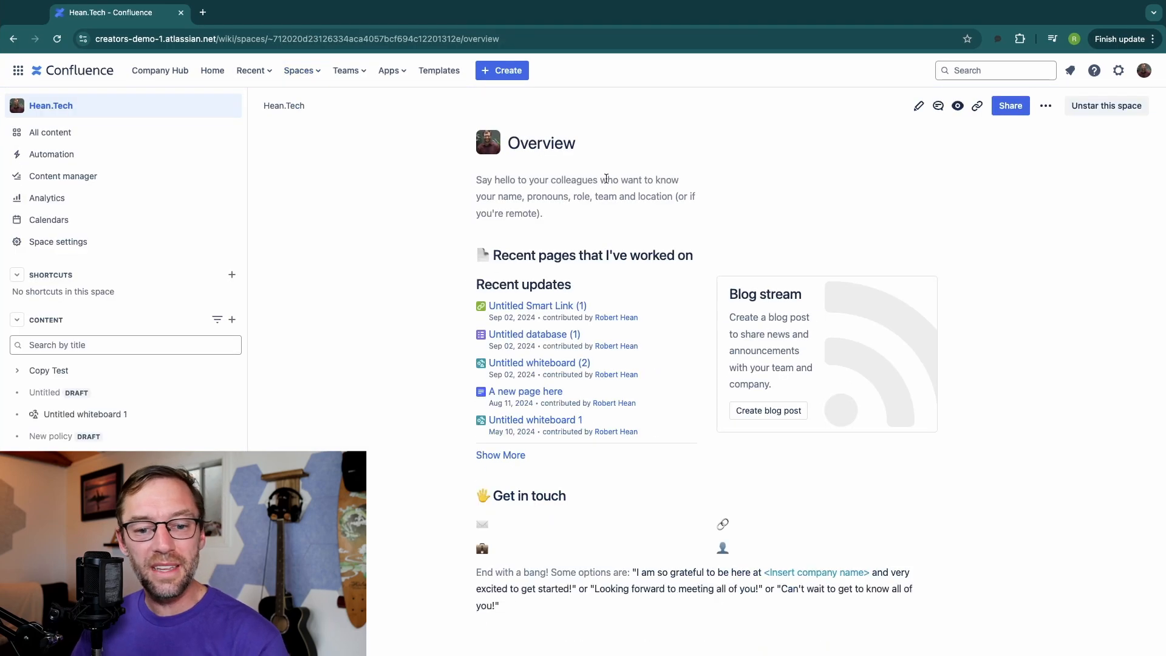
pyautogui.click(508, 70)
pyautogui.click(522, 101)
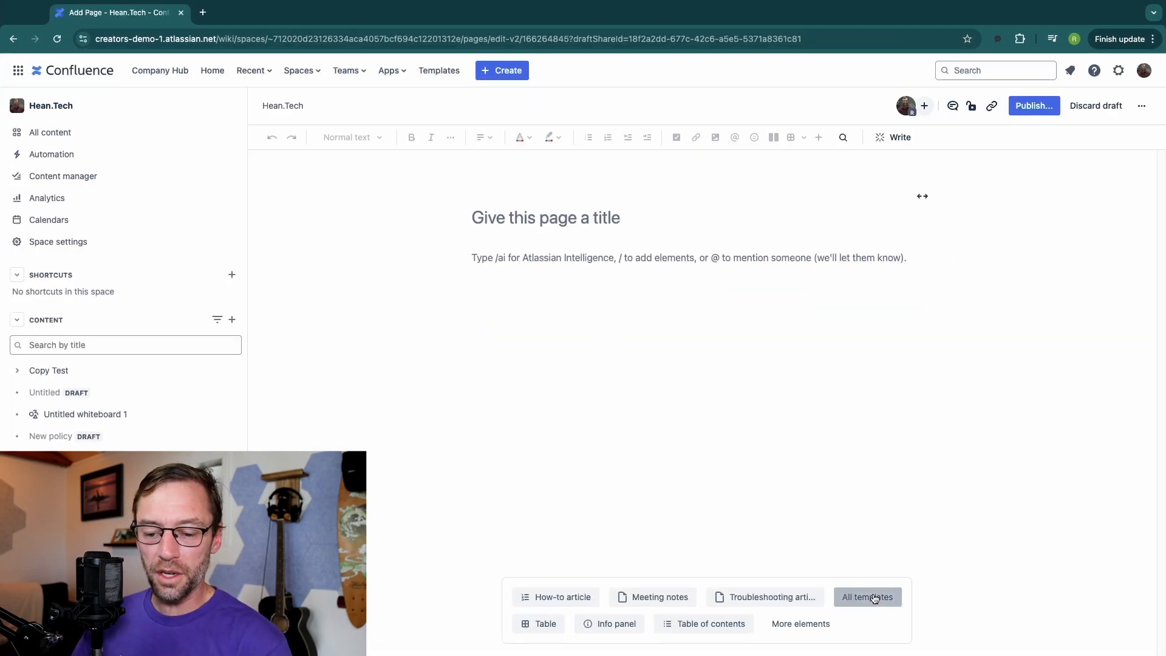
pyautogui.click(868, 597)
pyautogui.write('glo')
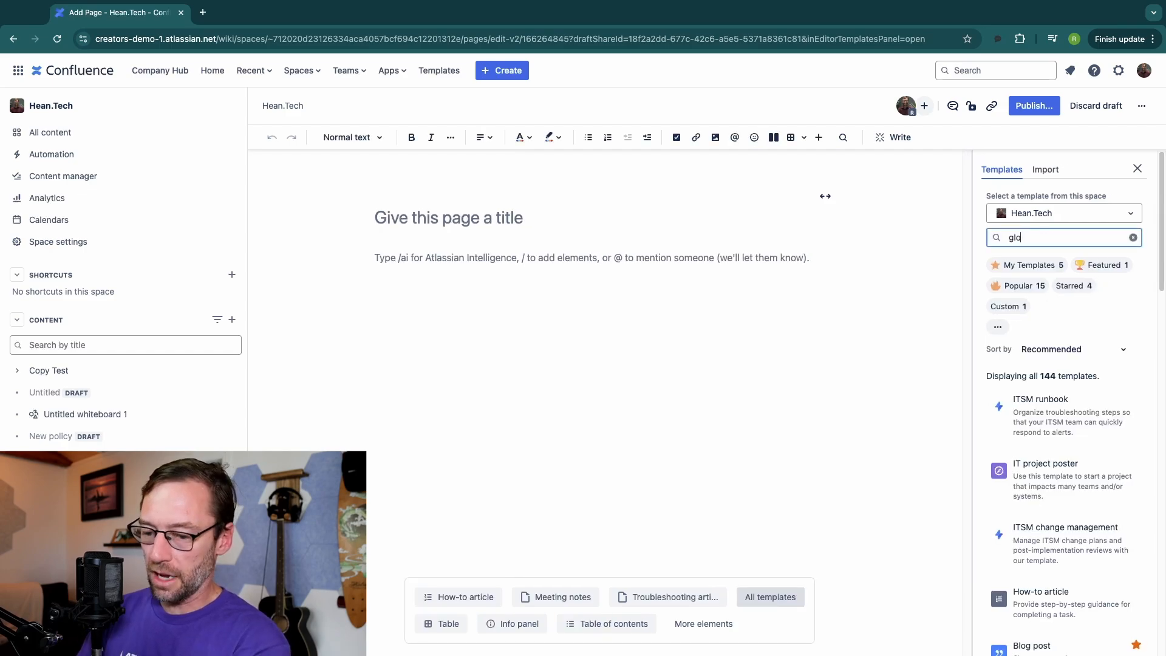
pyautogui.write('bal')
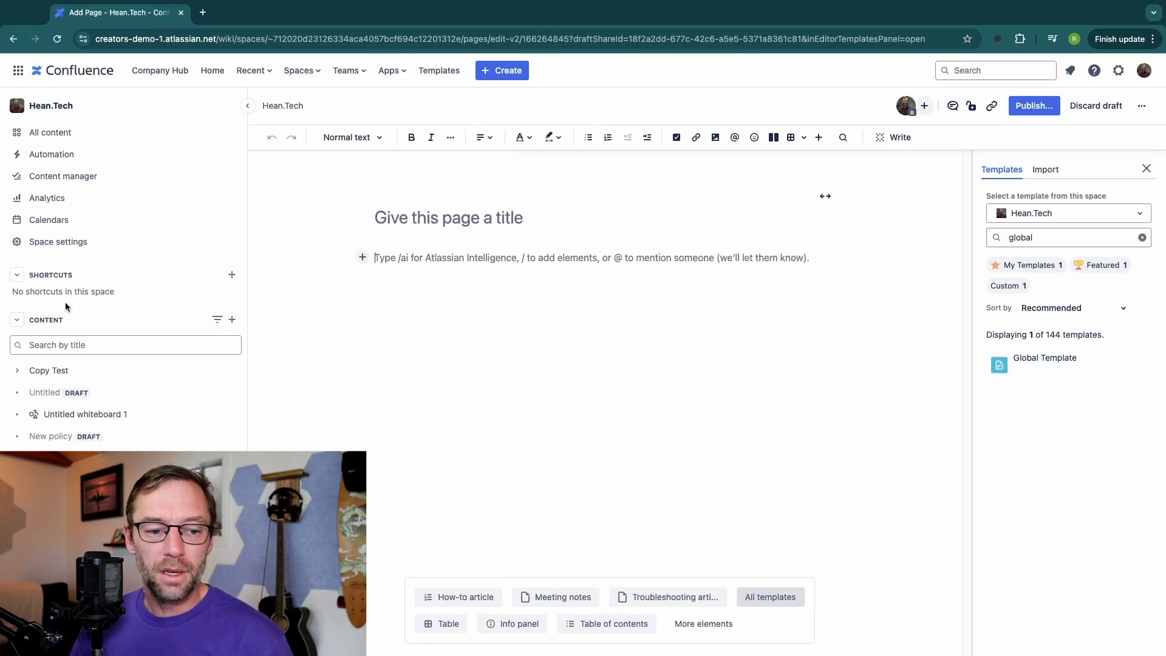
# Step: Go through Hean.Tech's space settings Templates page to Manage global templates
pyautogui.click(66, 240)
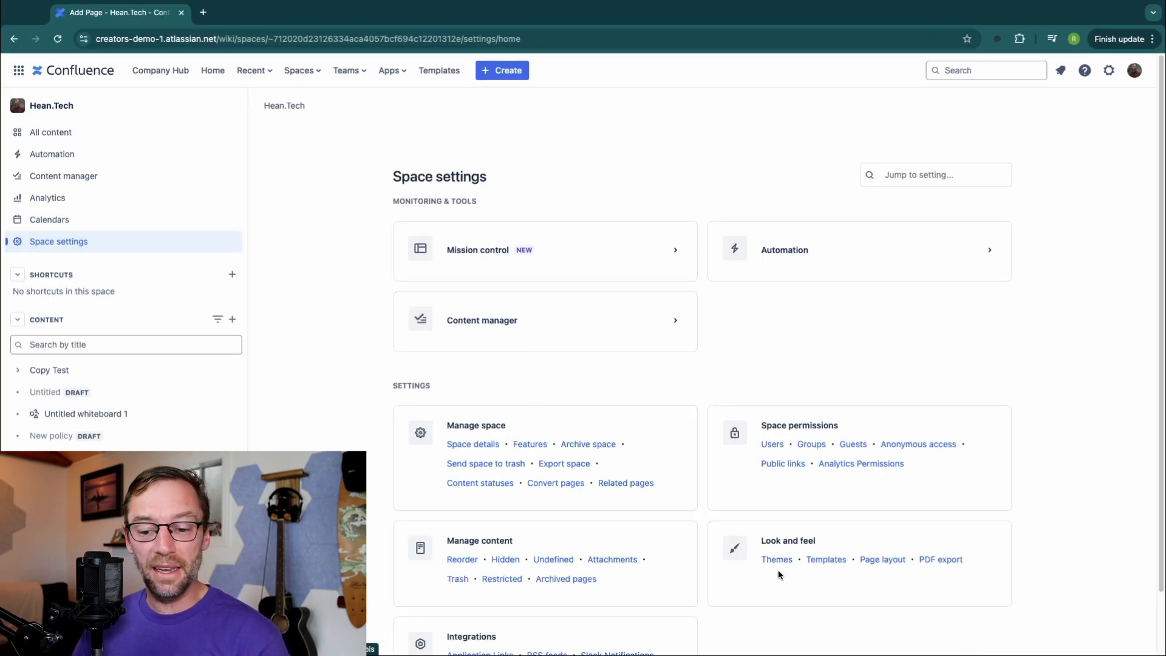
pyautogui.click(825, 560)
pyautogui.scroll(-10, 608, 420)
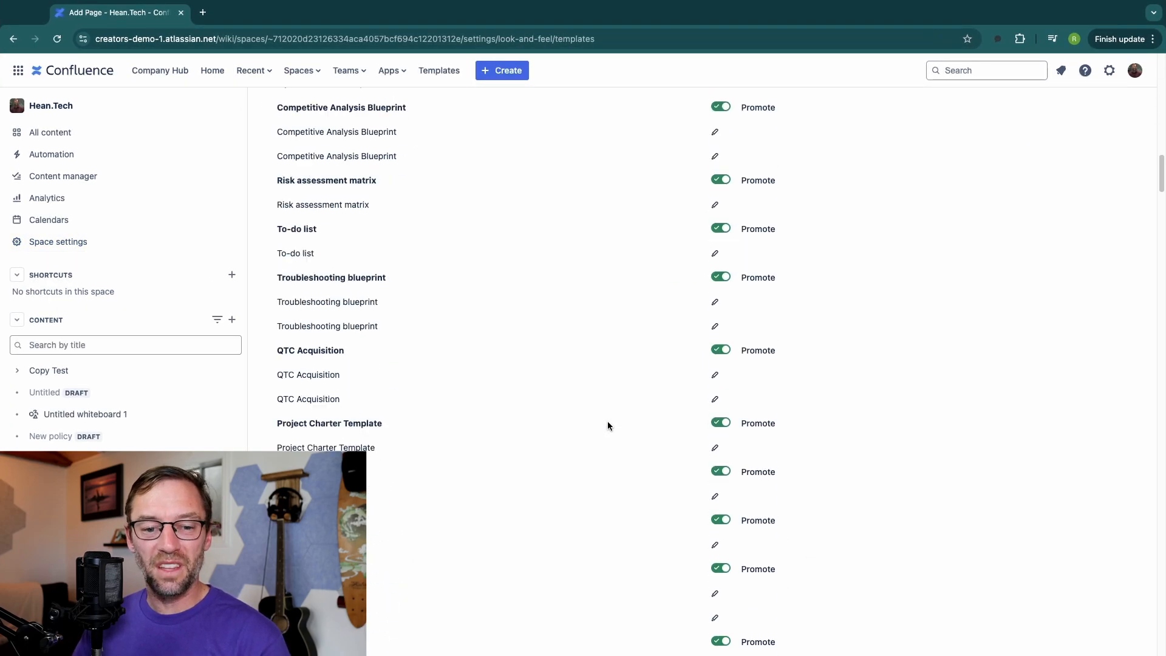
pyautogui.scroll(-10, 608, 421)
pyautogui.scroll(-10, 608, 421)
pyautogui.scroll(-5, 608, 421)
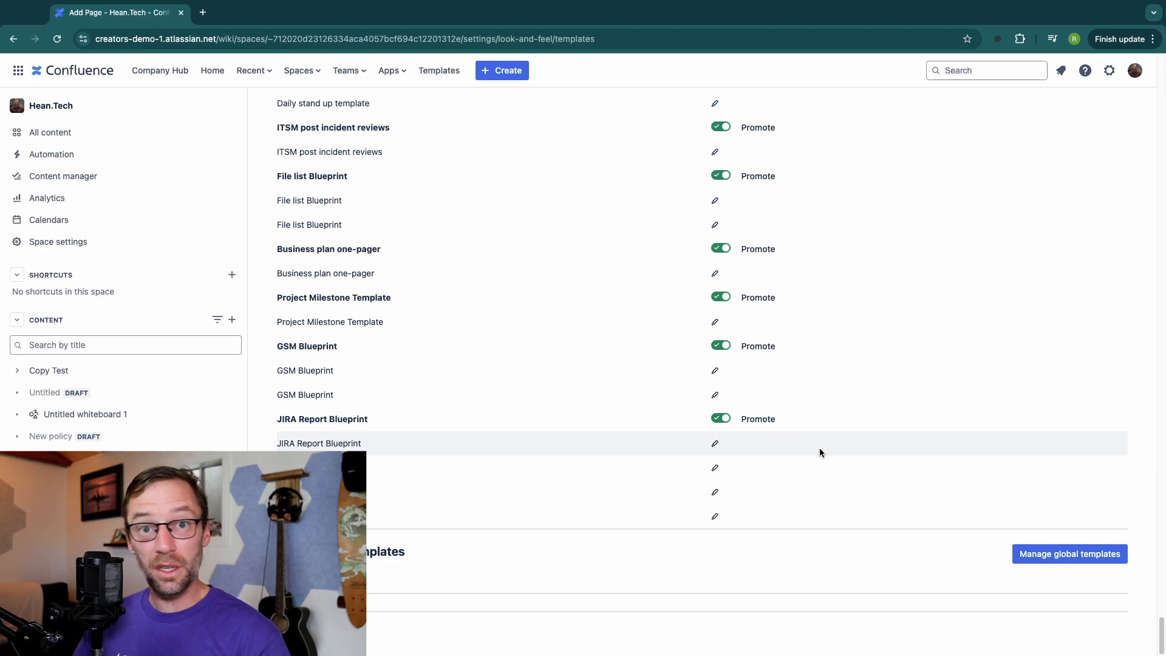
pyautogui.click(1069, 553)
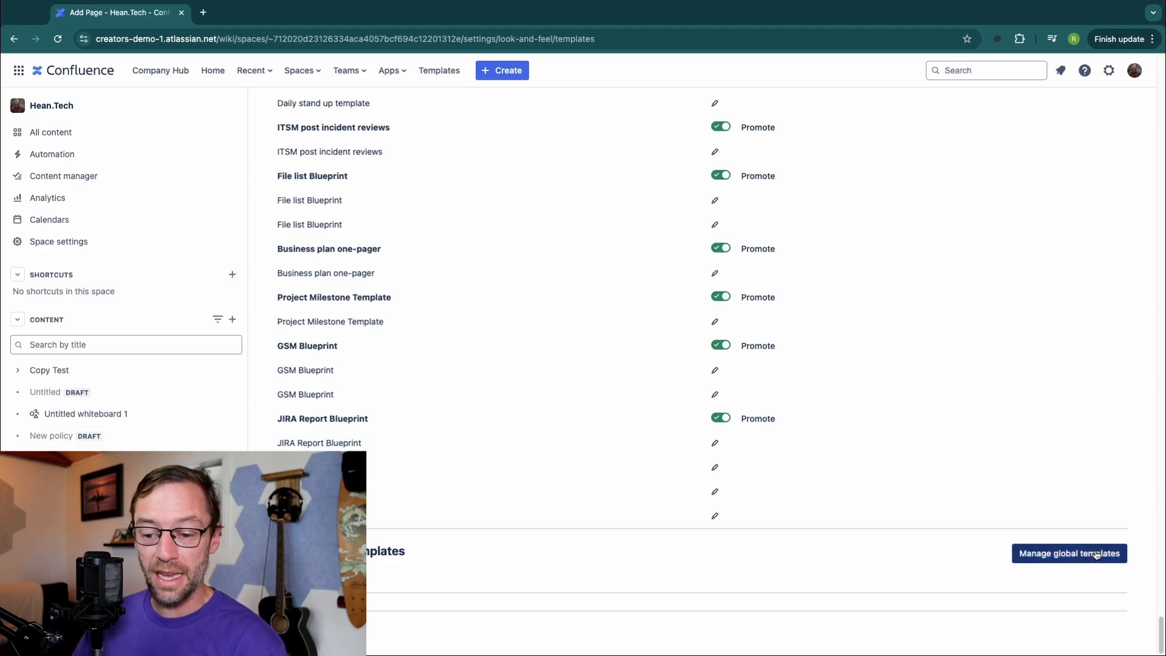
pyautogui.scroll(-2, 111, 397)
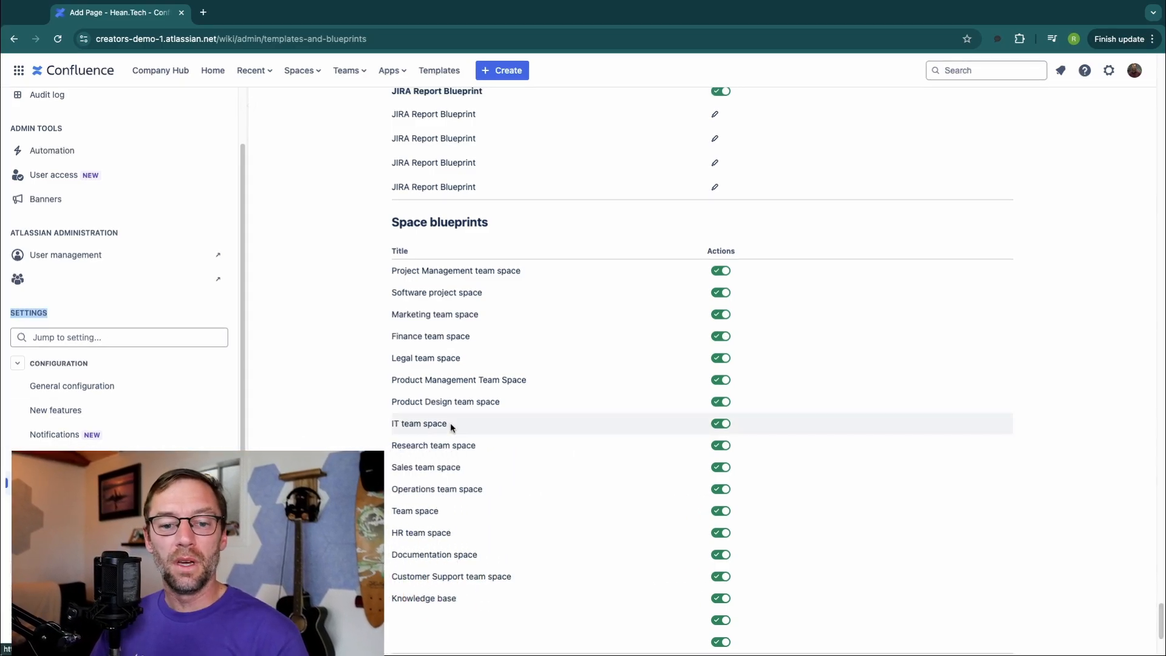
pyautogui.scroll(3, 451, 425)
pyautogui.scroll(5, 451, 425)
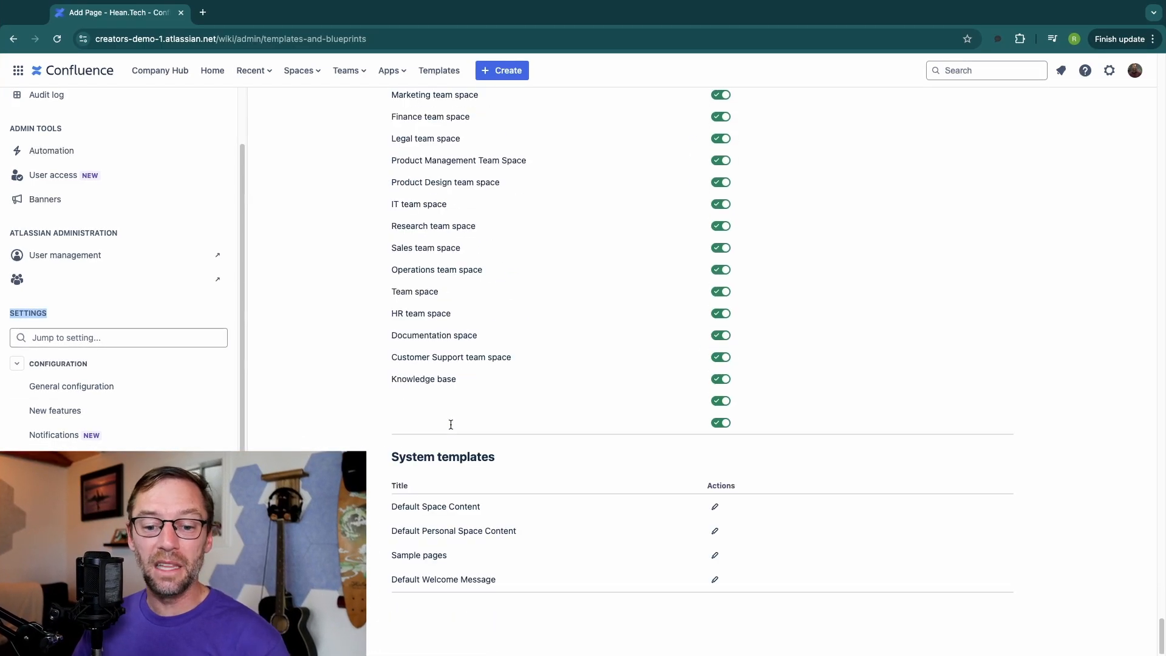
pyautogui.scroll(8, 540, 464)
pyautogui.scroll(8, 540, 463)
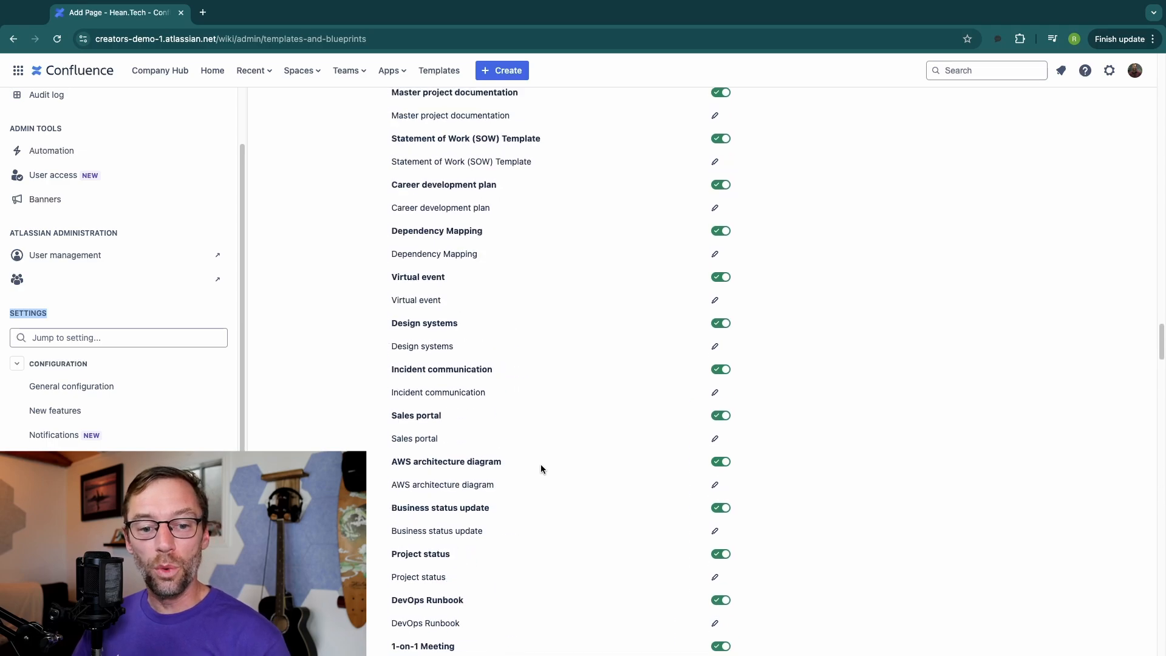
pyautogui.scroll(8, 539, 464)
pyautogui.scroll(10, 540, 463)
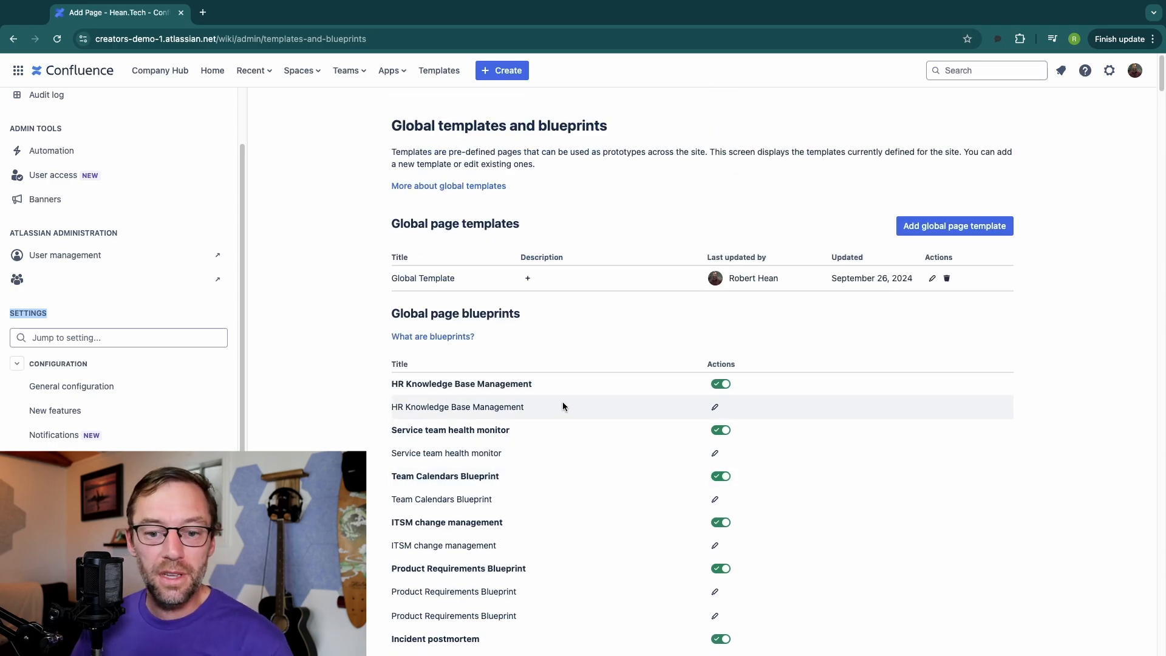